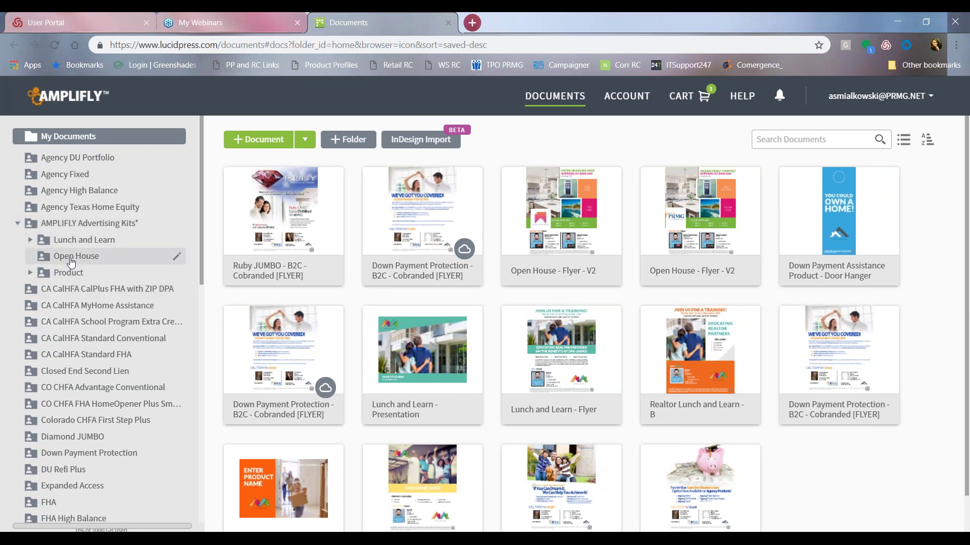
Expand Lunch and Learn in the sidebar to reveal its Option A and Option B subfolders.
{"action": "left_click", "coordinate": [30, 241]}
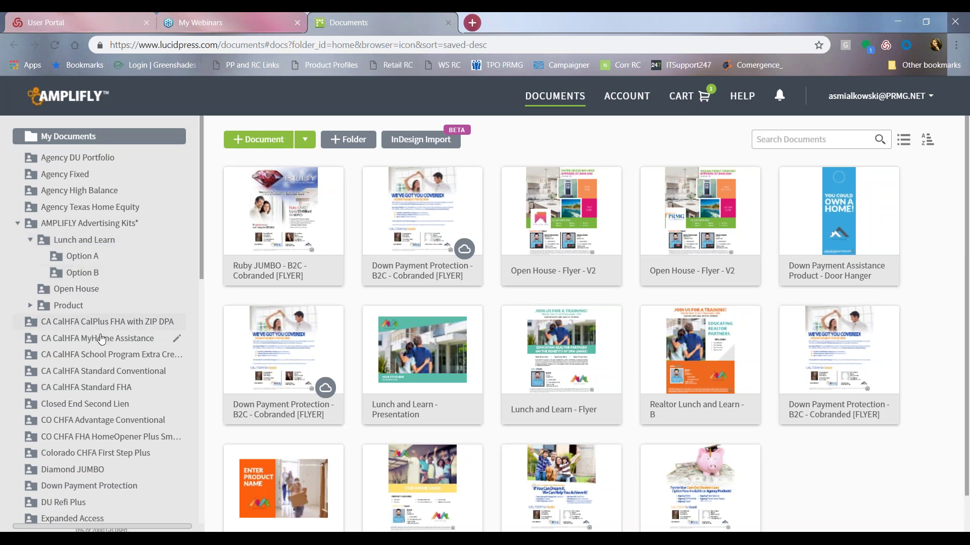
{"action": "scroll", "coordinate": [104, 341], "scroll_direction": "down", "scroll_amount": 3}
{"action": "scroll", "coordinate": [106, 342], "scroll_direction": "down", "scroll_amount": 9}
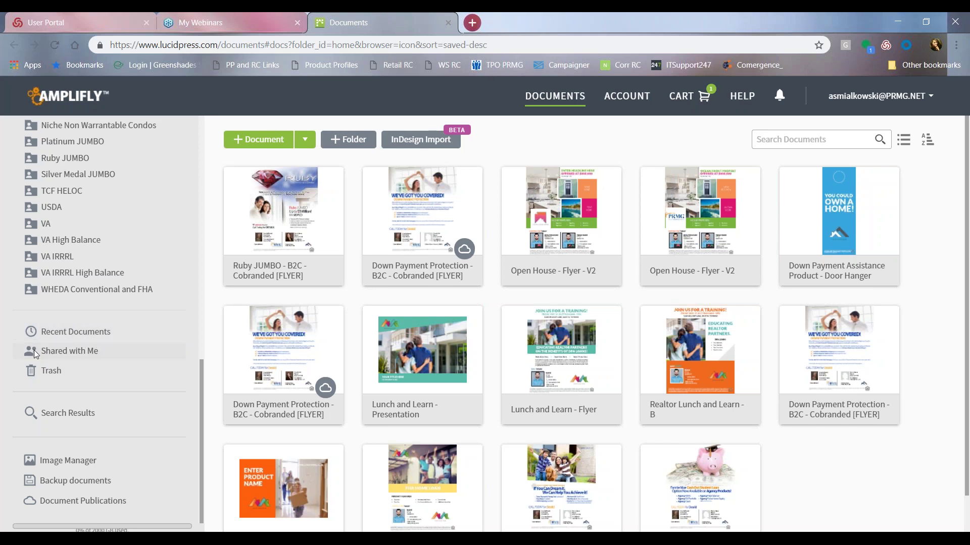
{"action": "scroll", "coordinate": [130, 333], "scroll_direction": "up", "scroll_amount": 12}
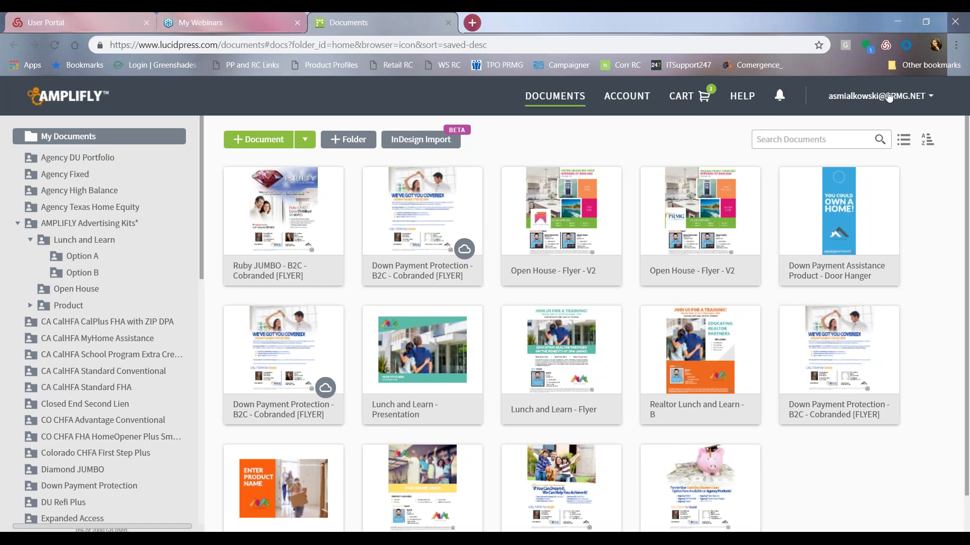
Go to Account settings from the top-right account menu and show the Smart Fields page.
{"action": "left_click", "coordinate": [931, 101]}
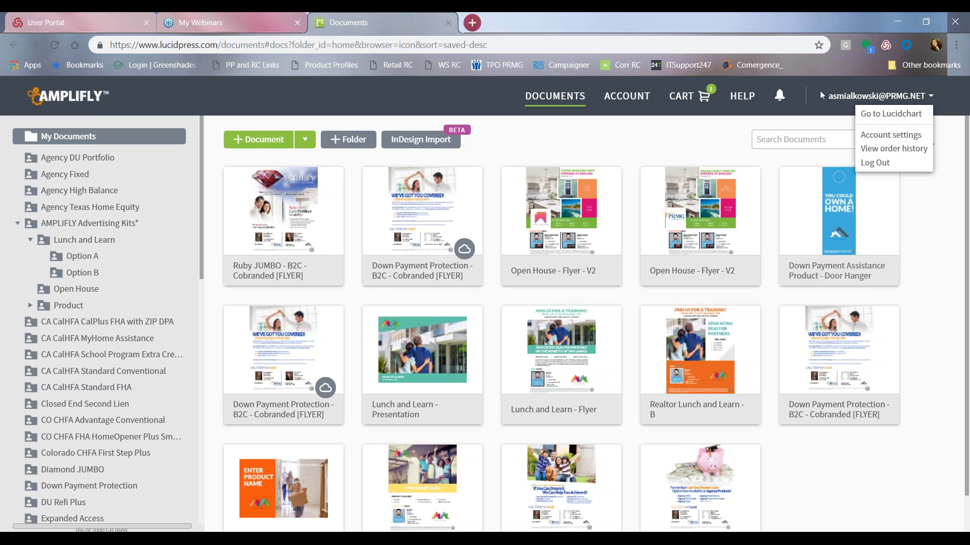
{"action": "left_click", "coordinate": [912, 140]}
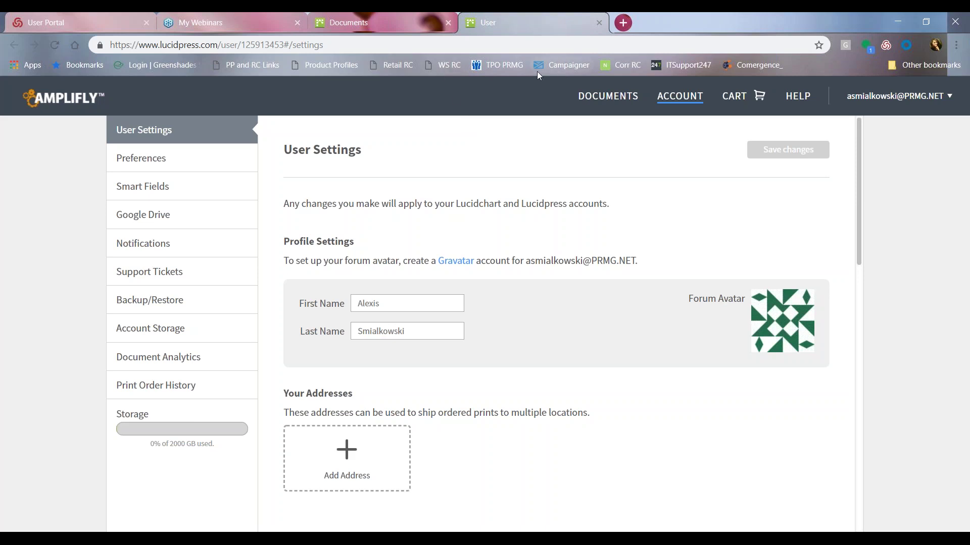
{"action": "left_click", "coordinate": [135, 192]}
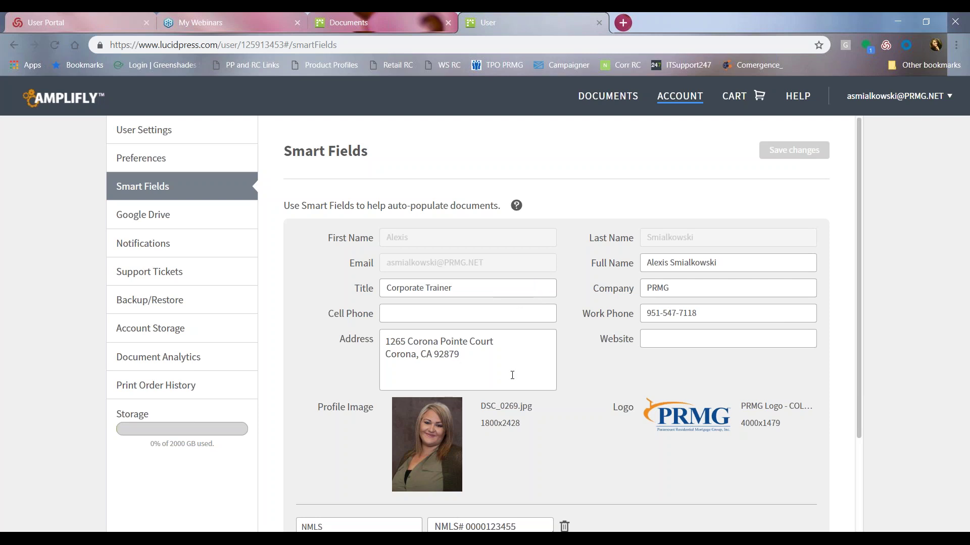
Re-enter the last digit of the Work Phone Smart Field and save the changes.
{"action": "scroll", "coordinate": [689, 389], "scroll_direction": "down", "scroll_amount": 3}
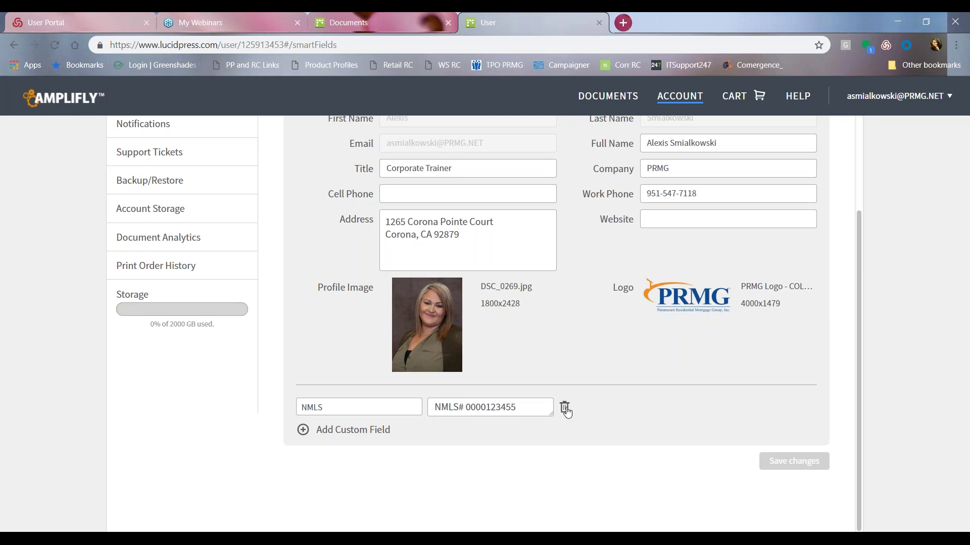
{"action": "scroll", "coordinate": [638, 402], "scroll_direction": "up", "scroll_amount": 2}
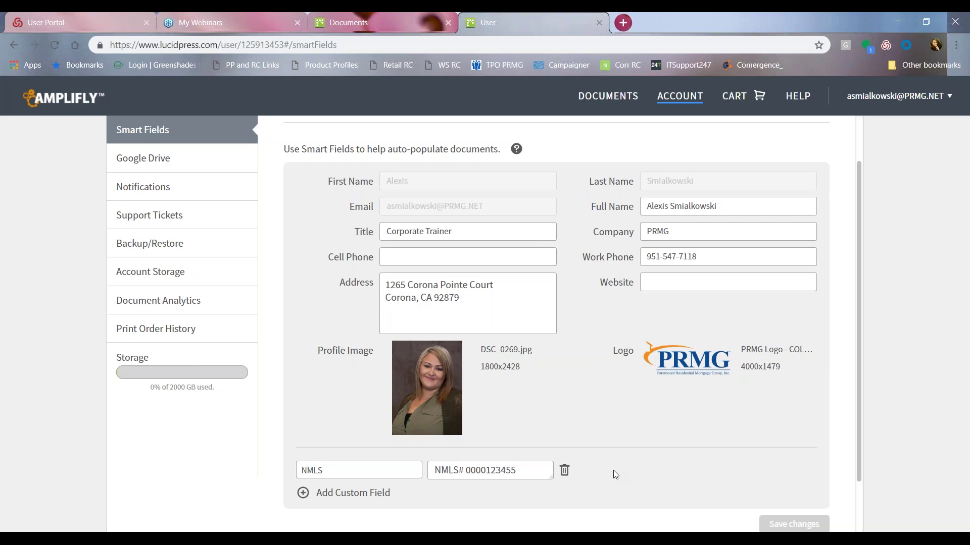
{"action": "scroll", "coordinate": [707, 467], "scroll_direction": "down", "scroll_amount": 1}
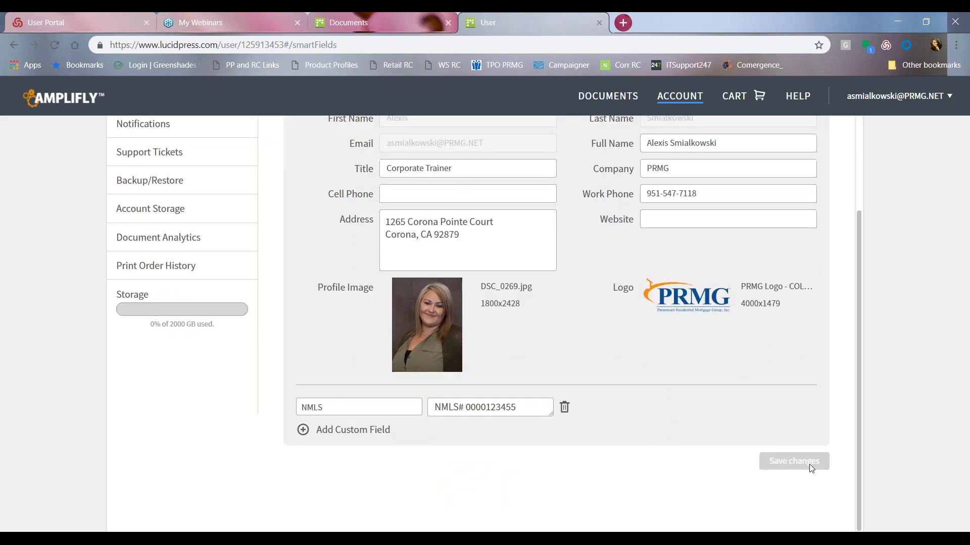
{"action": "left_click", "coordinate": [720, 196]}
{"action": "key", "text": "BackSpace"}
{"action": "type", "text": "8"}
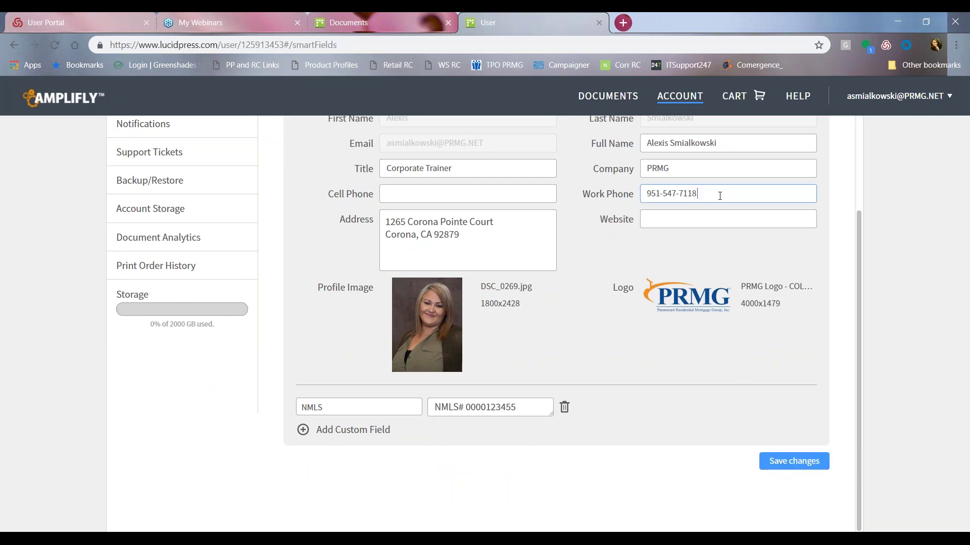
{"action": "left_click", "coordinate": [793, 467]}
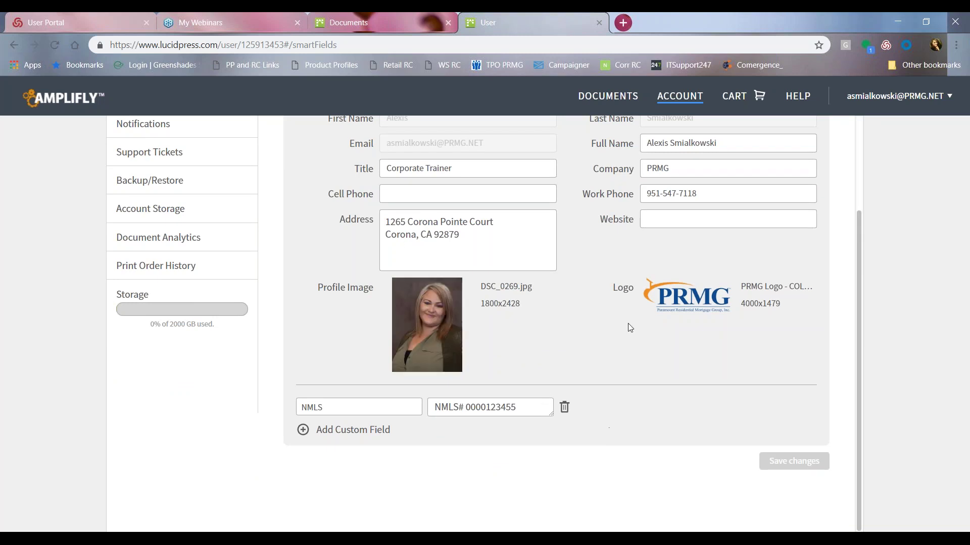
{"action": "scroll", "coordinate": [570, 386], "scroll_direction": "up", "scroll_amount": 3}
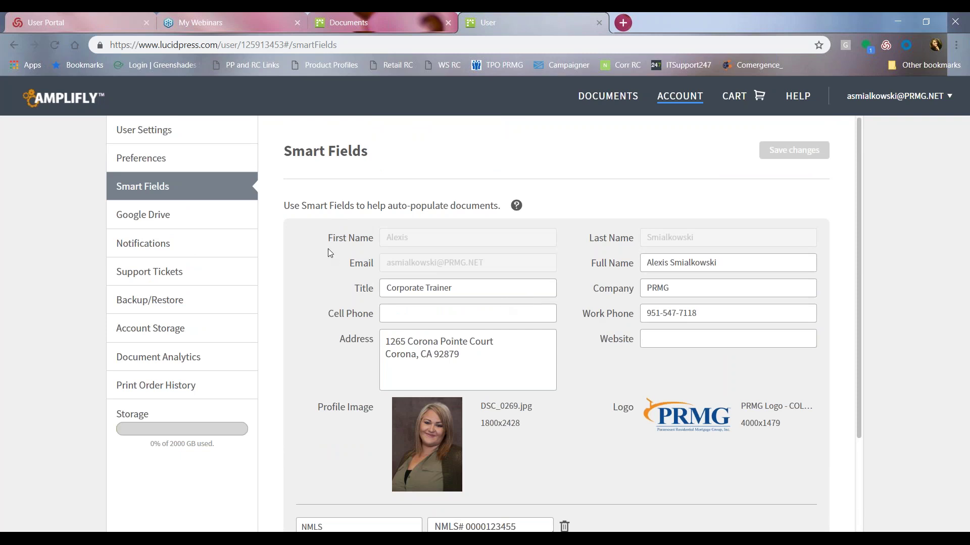
Return to Documents via the AMPLIFLY logo and expand AMPLIFLY Advertising Kits and Lunch and Learn.
{"action": "left_click", "coordinate": [66, 98]}
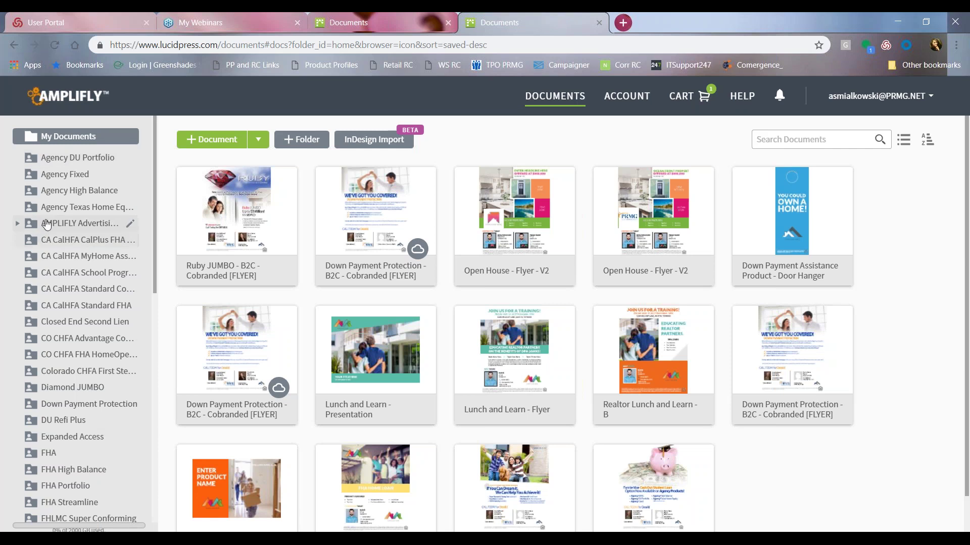
{"action": "left_click", "coordinate": [18, 224]}
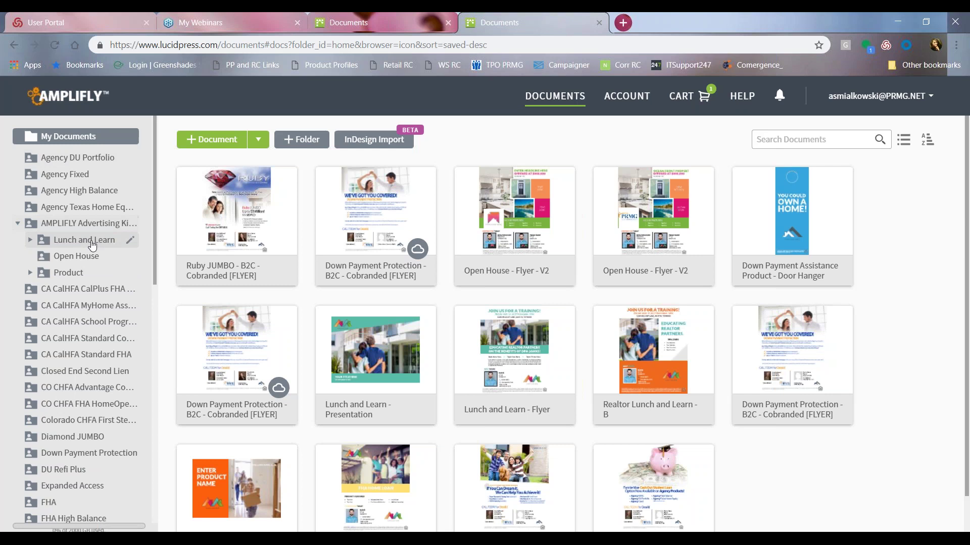
{"action": "left_click", "coordinate": [30, 242]}
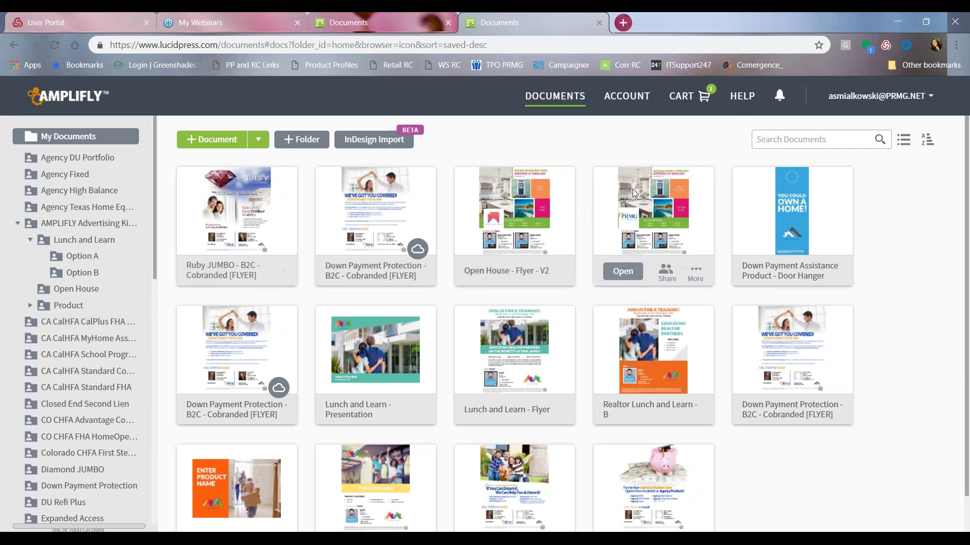
{"action": "mouse_move", "coordinate": [231, 246]}
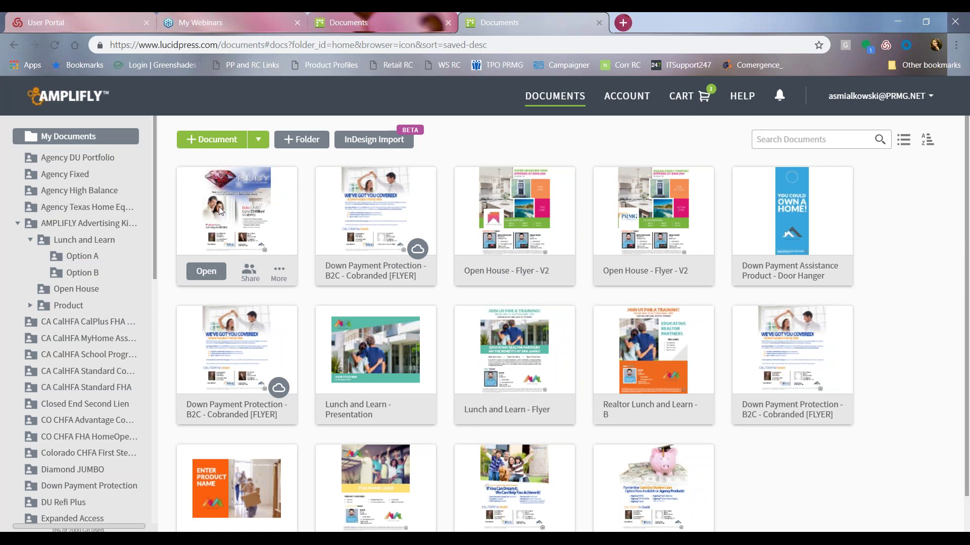
Open the Ruby JUMBO - B2C - Cobranded flyer and select its realtor headshot photo.
{"action": "left_click", "coordinate": [200, 275]}
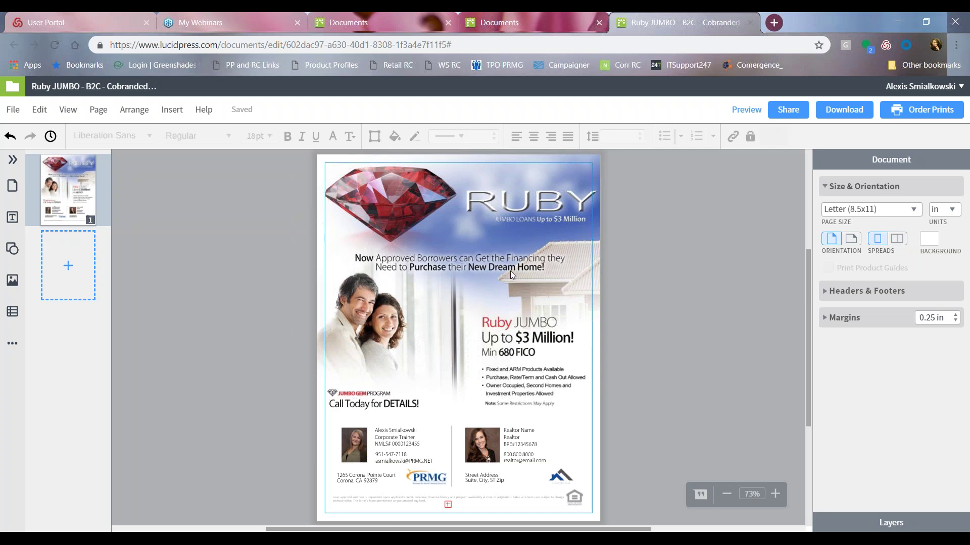
{"action": "left_click", "coordinate": [520, 215]}
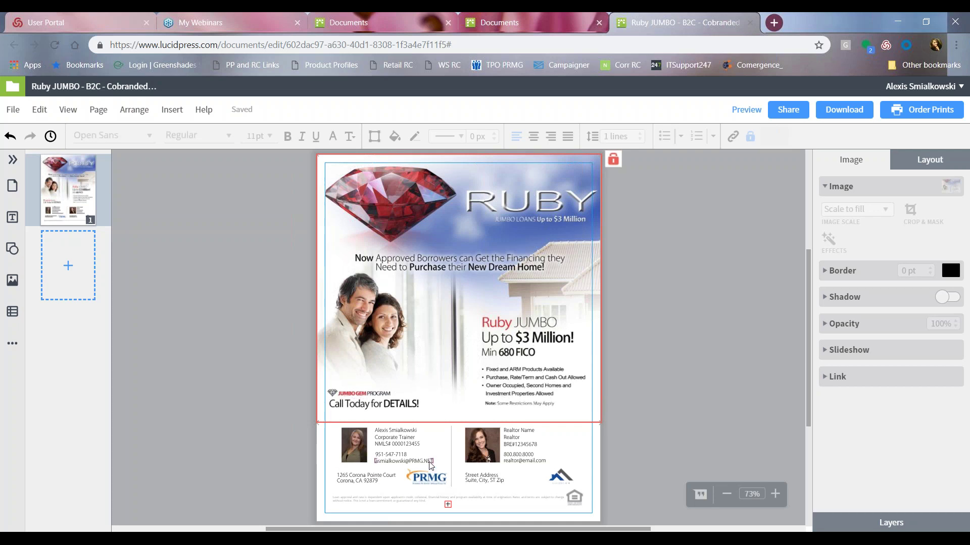
{"action": "left_click", "coordinate": [528, 435]}
{"action": "left_click", "coordinate": [597, 419]}
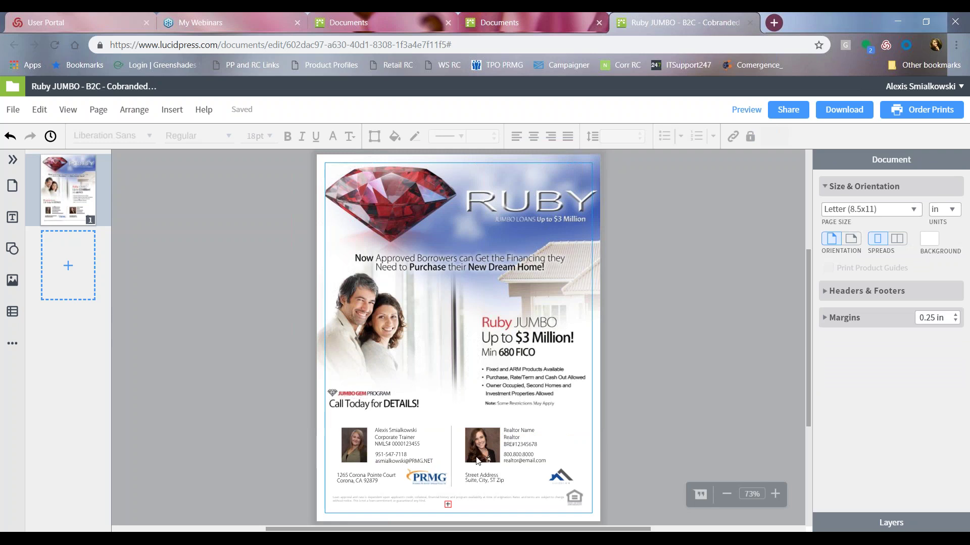
{"action": "left_click", "coordinate": [471, 442]}
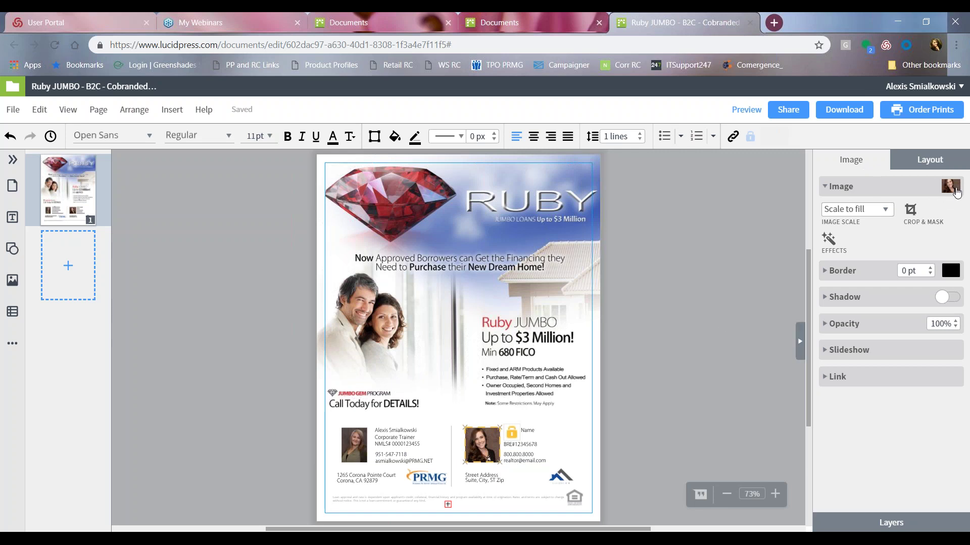
Upload a new headshot image file to My Images in the Image Manager.
{"action": "left_click", "coordinate": [952, 188]}
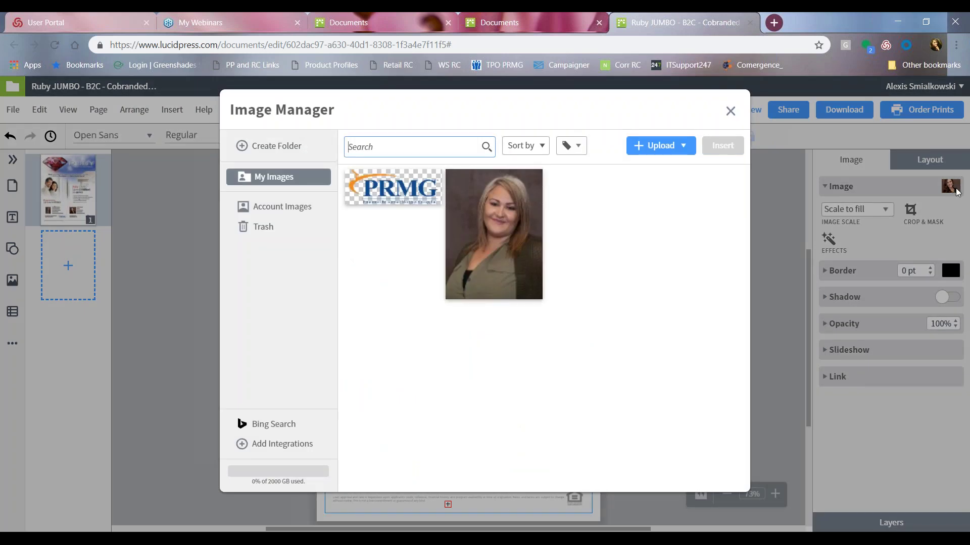
{"action": "left_click", "coordinate": [282, 207]}
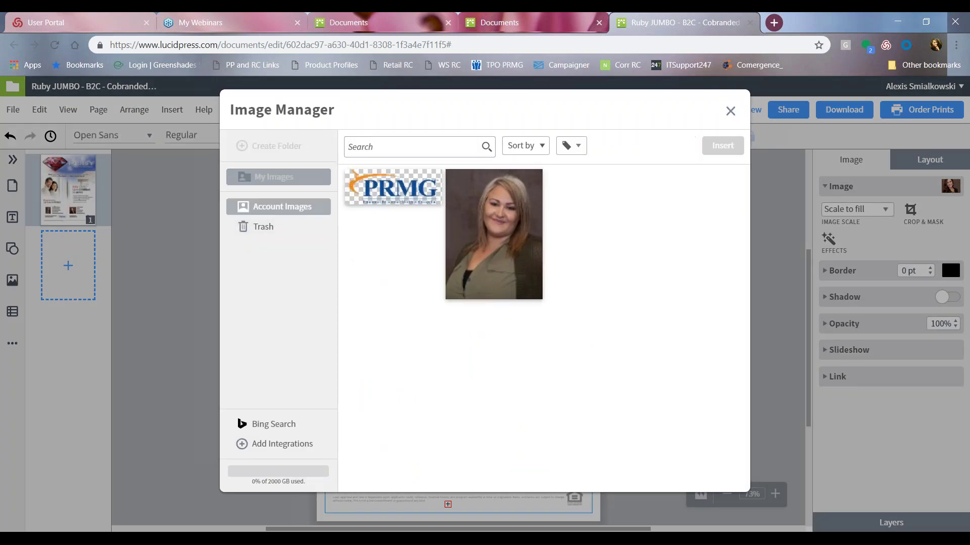
{"action": "left_click", "coordinate": [289, 182]}
{"action": "left_click", "coordinate": [677, 146]}
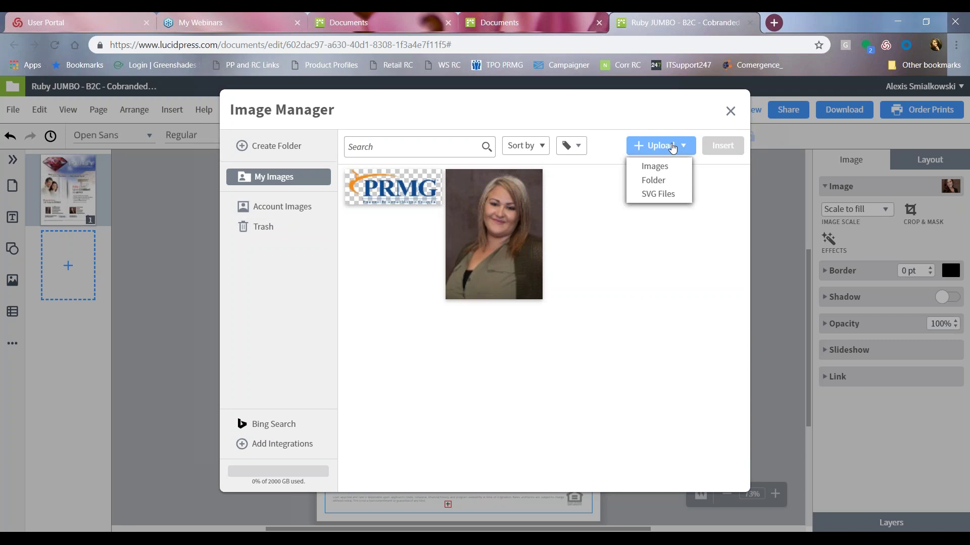
{"action": "left_click", "coordinate": [661, 169]}
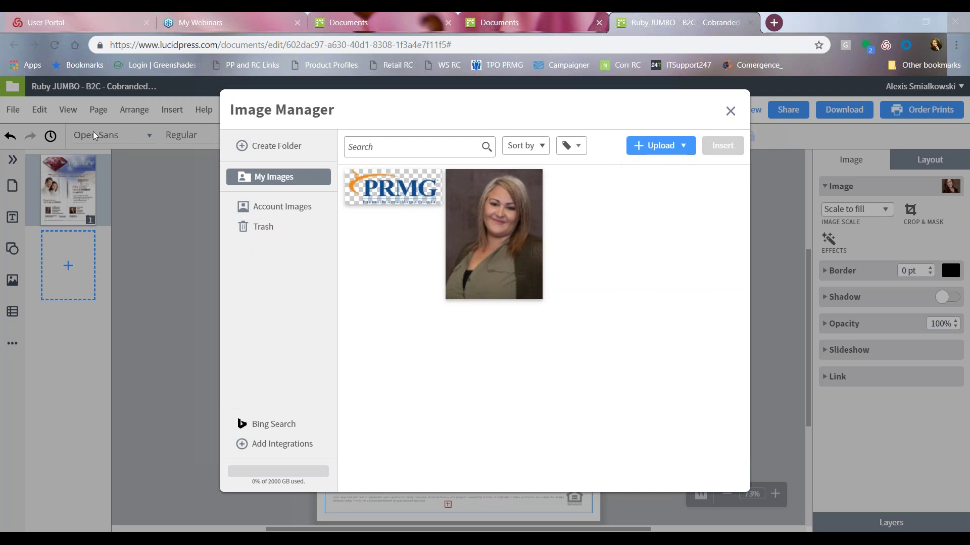
{"action": "key", "text": "Return"}
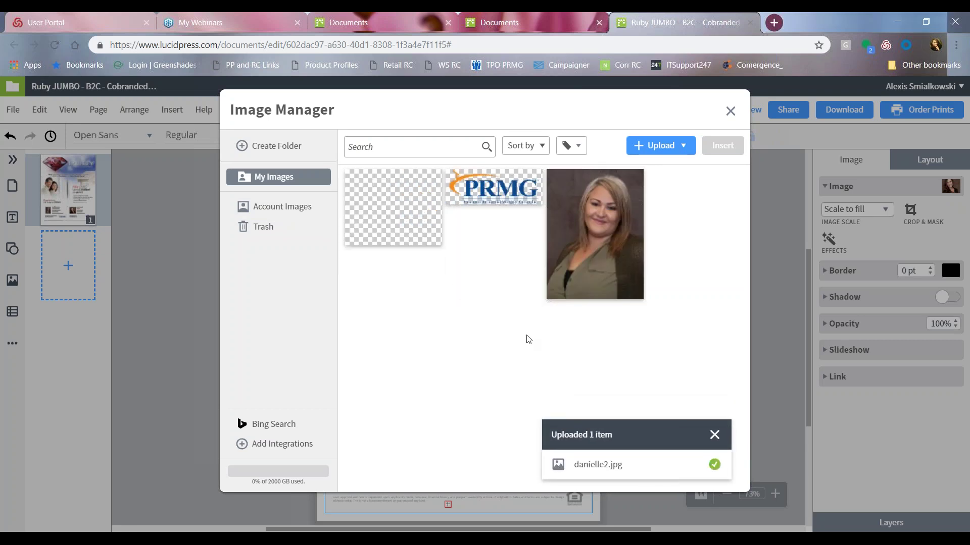
Insert the newly uploaded headshot into the realtor photo frame.
{"action": "left_click", "coordinate": [385, 237]}
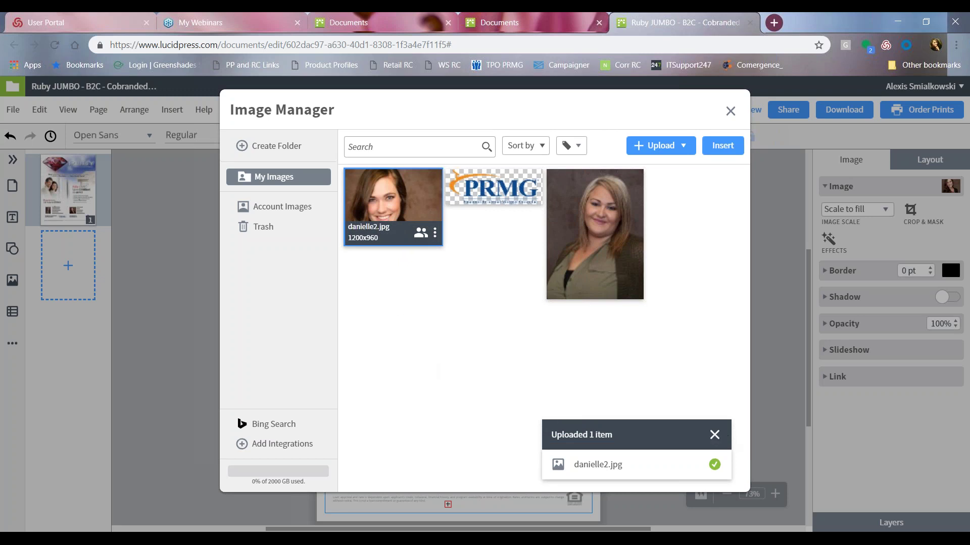
{"action": "left_click", "coordinate": [719, 389]}
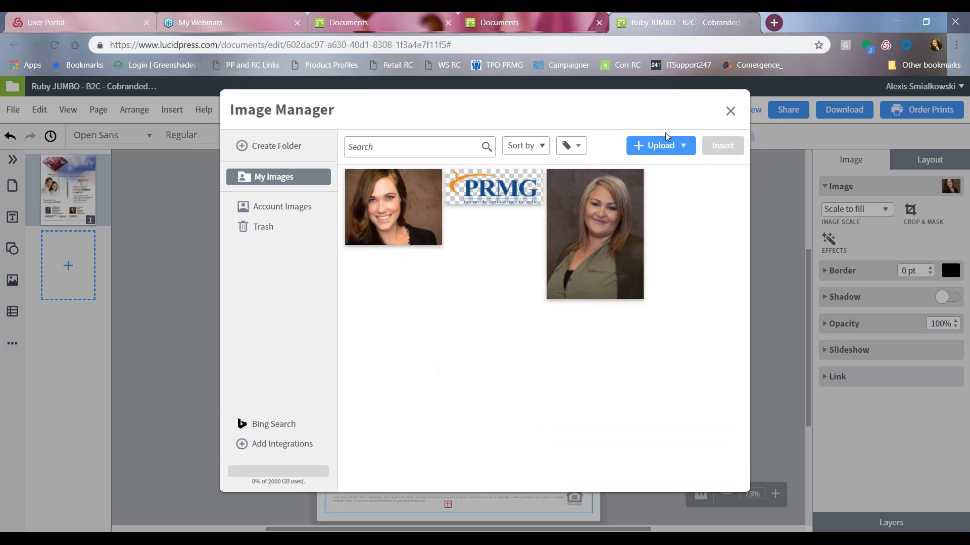
{"action": "left_click", "coordinate": [373, 203]}
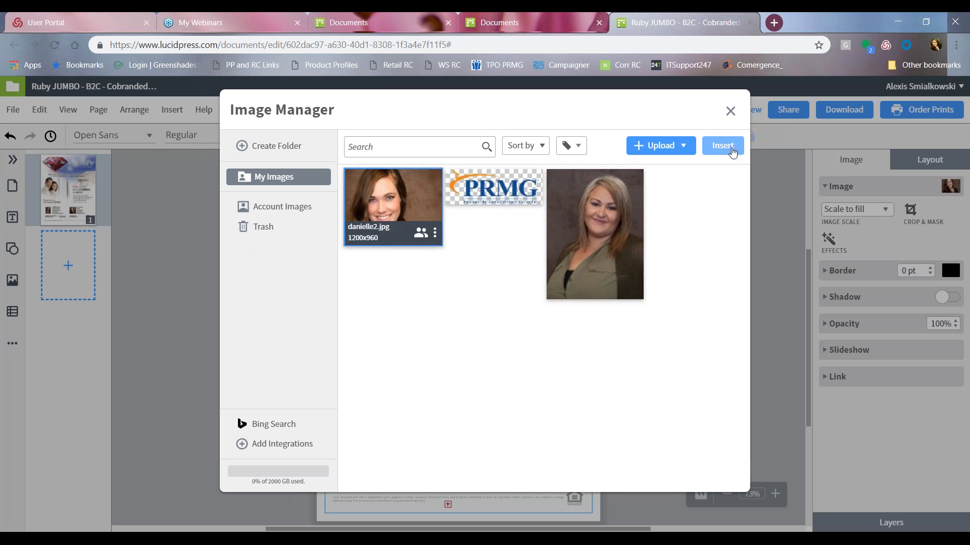
{"action": "left_click", "coordinate": [729, 149]}
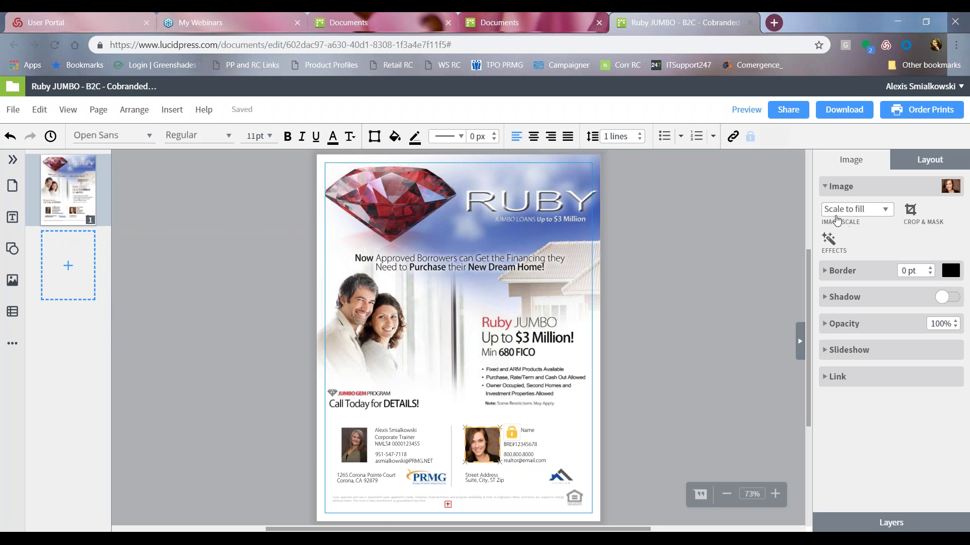
Set the headshot's Image Scale to Scale to fit, then reselect the photo.
{"action": "left_click", "coordinate": [887, 210]}
{"action": "left_click", "coordinate": [887, 210]}
{"action": "left_click", "coordinate": [887, 210]}
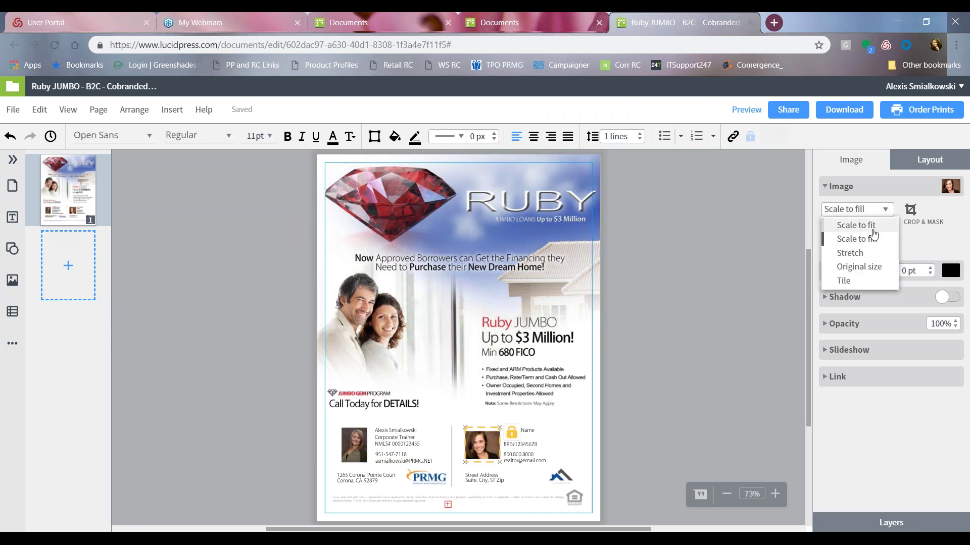
{"action": "left_click", "coordinate": [873, 229]}
{"action": "left_click", "coordinate": [887, 210]}
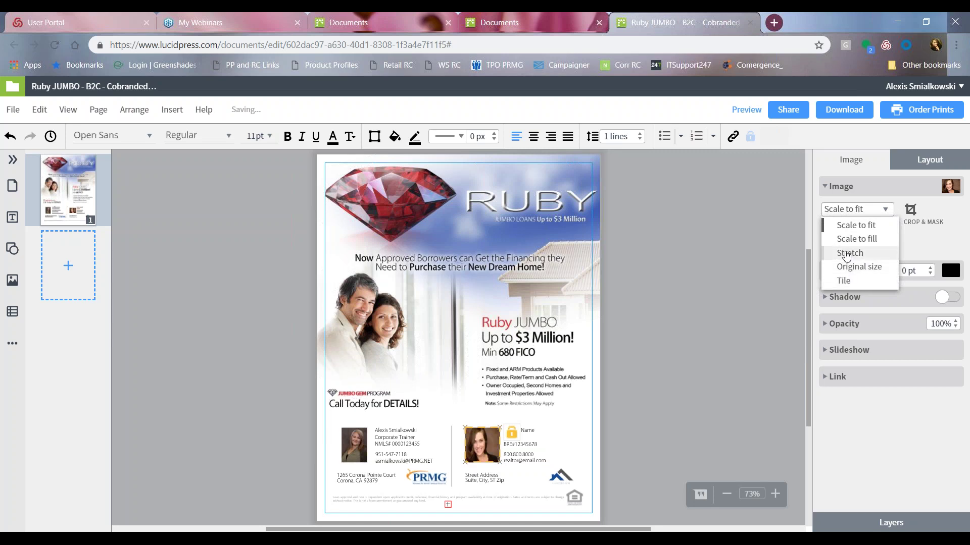
{"action": "left_click", "coordinate": [882, 229]}
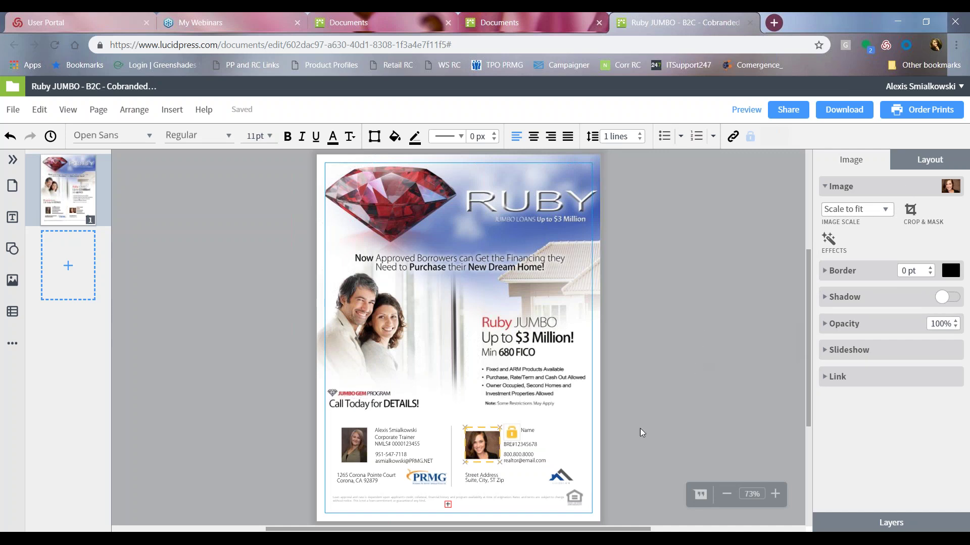
{"action": "left_click", "coordinate": [689, 395]}
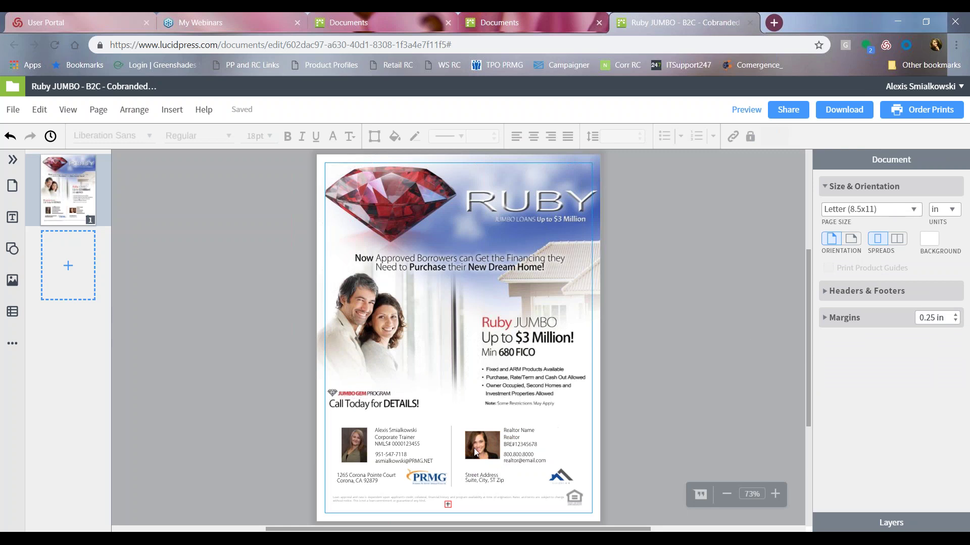
{"action": "left_click", "coordinate": [474, 448]}
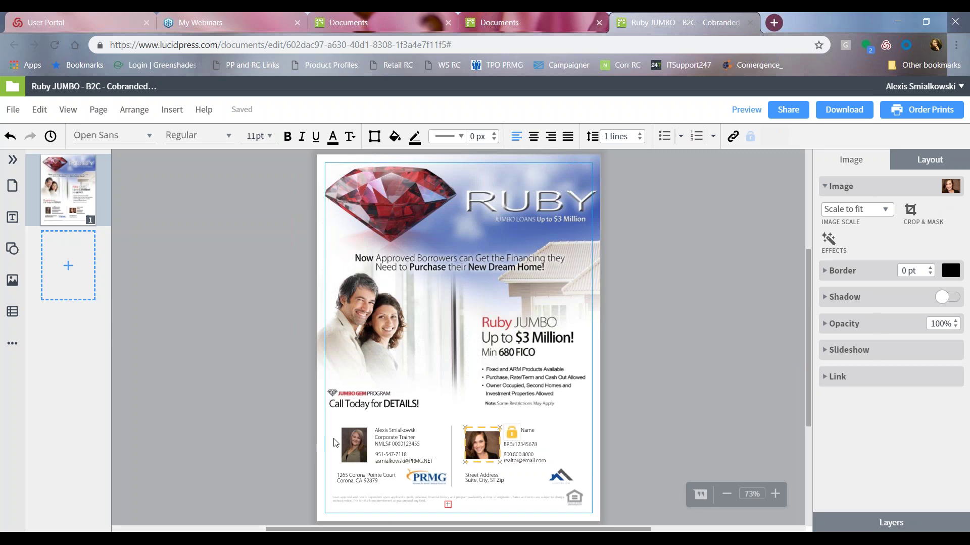
Upload danielle3.jpg through Image Manager and insert it as the realtor headshot.
{"action": "left_click", "coordinate": [953, 189]}
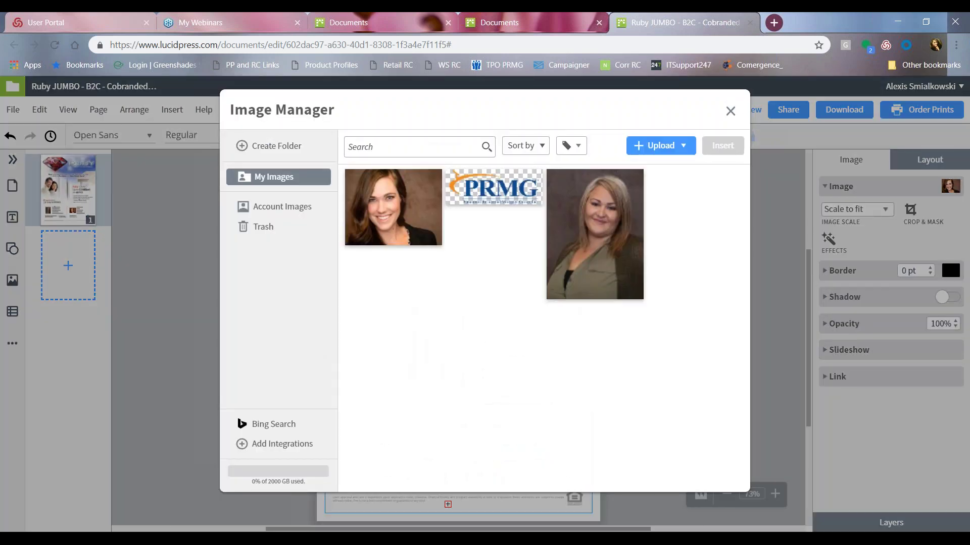
{"action": "left_click", "coordinate": [652, 147]}
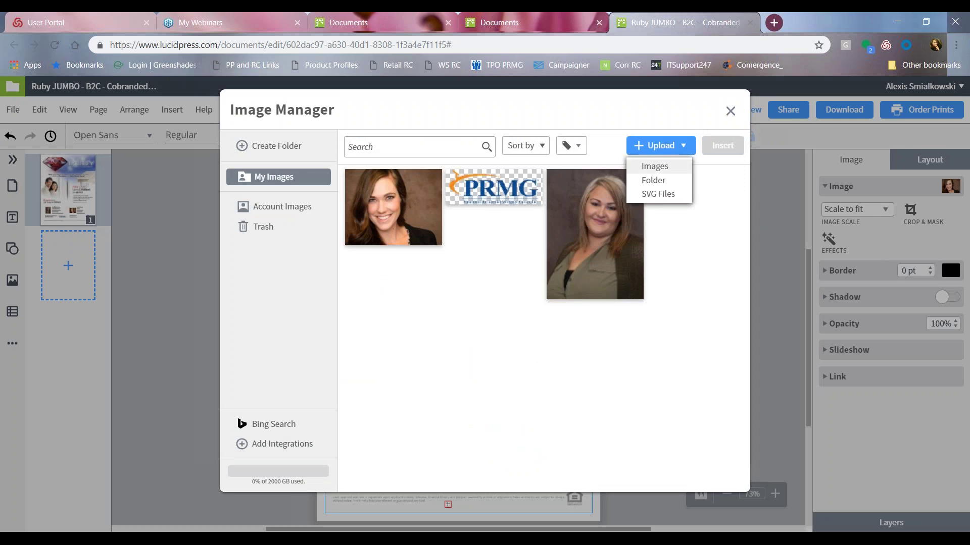
{"action": "left_click", "coordinate": [655, 166]}
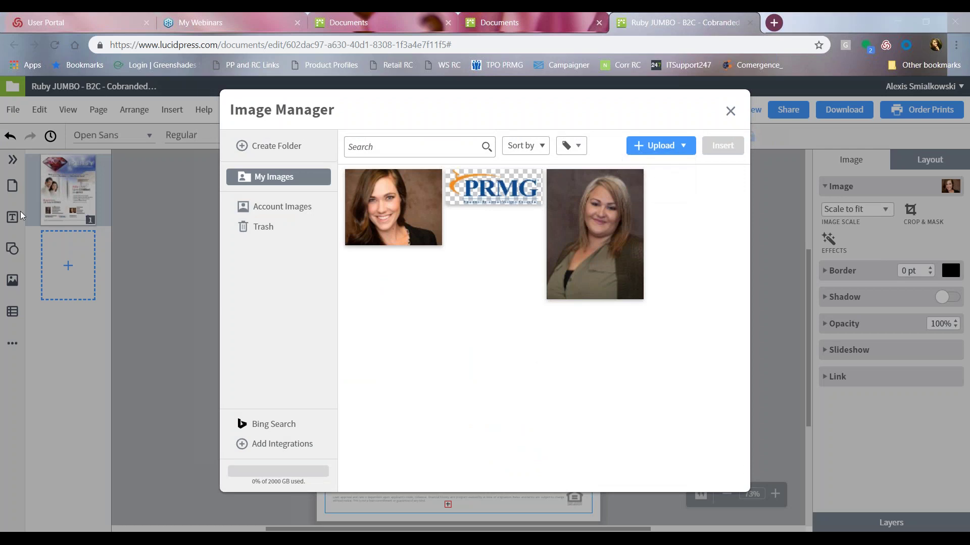
{"action": "key", "text": "Return"}
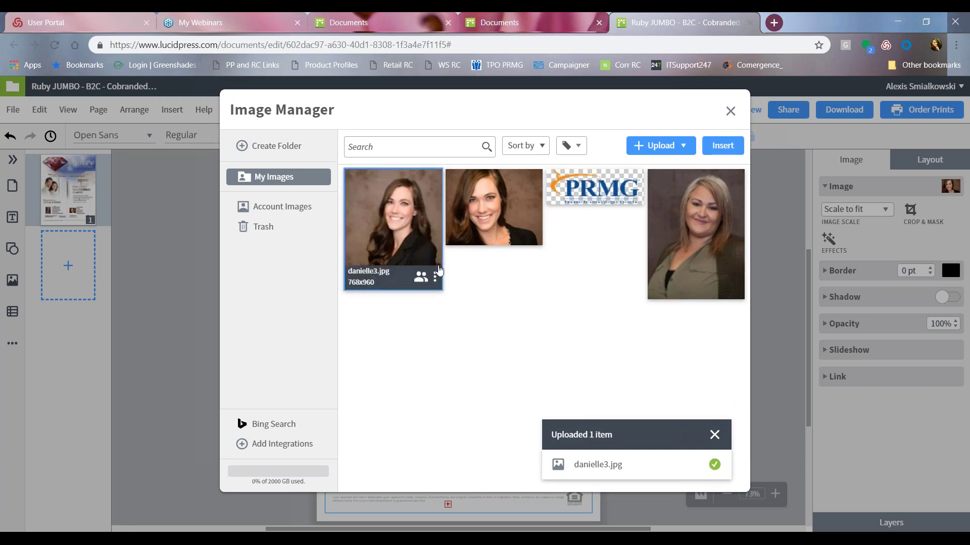
{"action": "left_click", "coordinate": [715, 436]}
{"action": "left_click", "coordinate": [722, 146]}
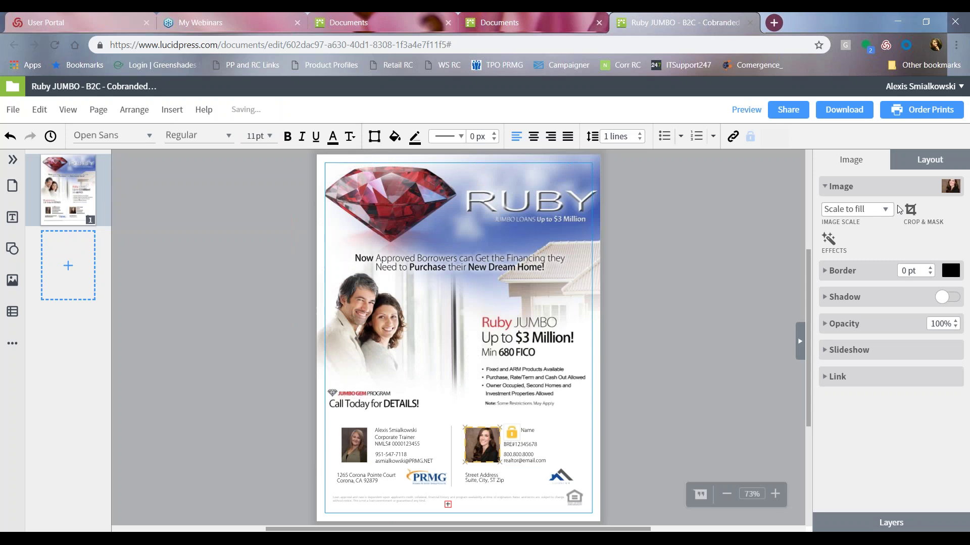
{"action": "left_click", "coordinate": [643, 423]}
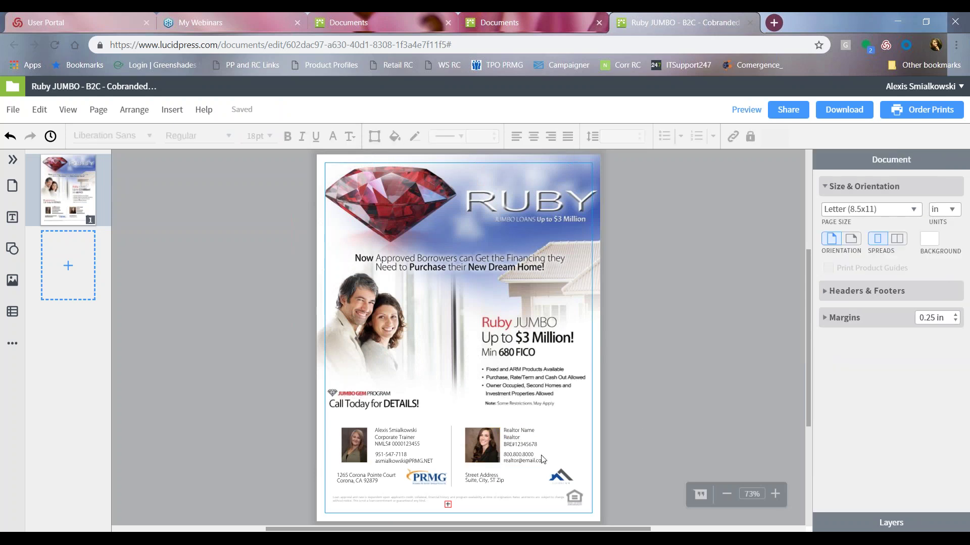
Replace the placeholder in the Realtor Name text box with the realtor's name.
{"action": "left_click", "coordinate": [516, 431]}
{"action": "left_click", "coordinate": [515, 430]}
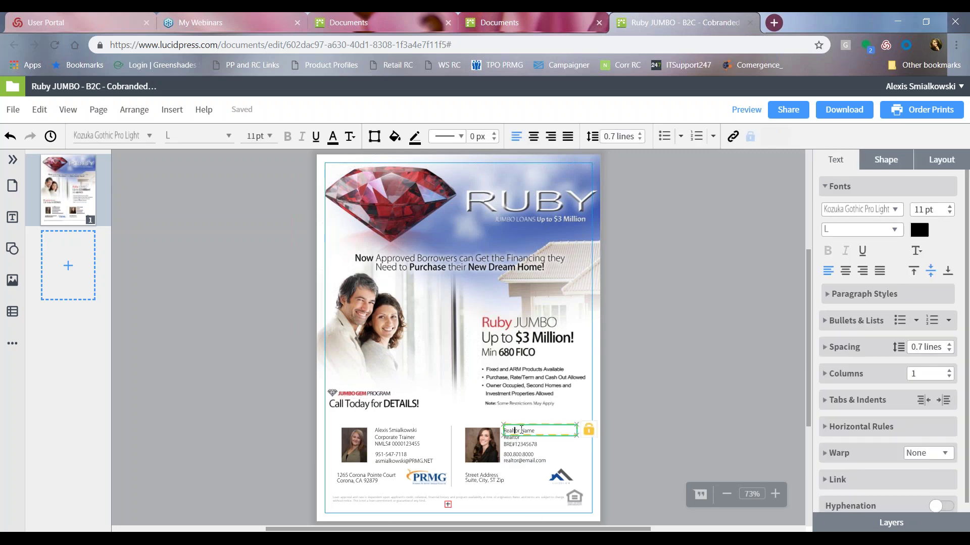
{"action": "left_click_drag", "start_coordinate": [534, 431], "coordinate": [502, 424]}
{"action": "left_click", "coordinate": [515, 457]}
Replace the placeholder address with the property's street address and city on two lines.
{"action": "left_click", "coordinate": [513, 445]}
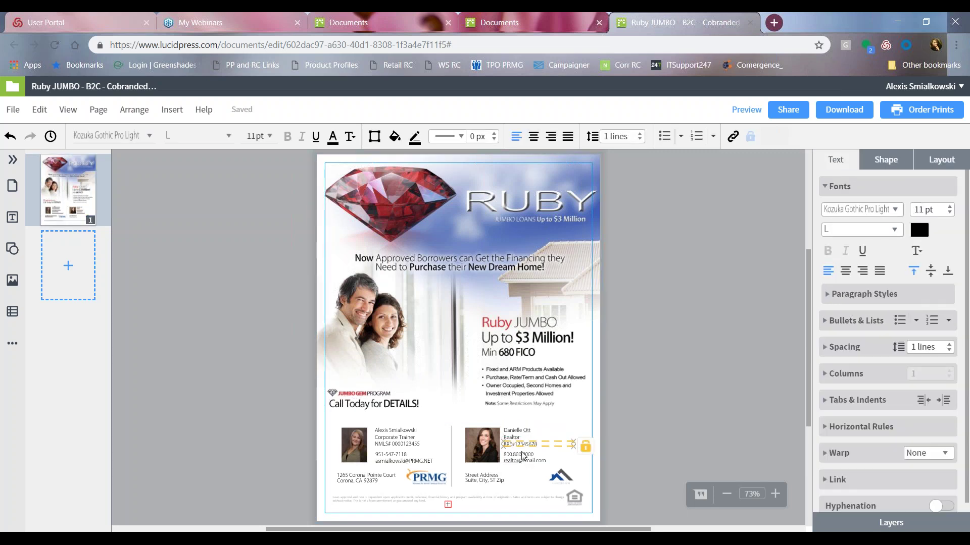
{"action": "left_click", "coordinate": [522, 458]}
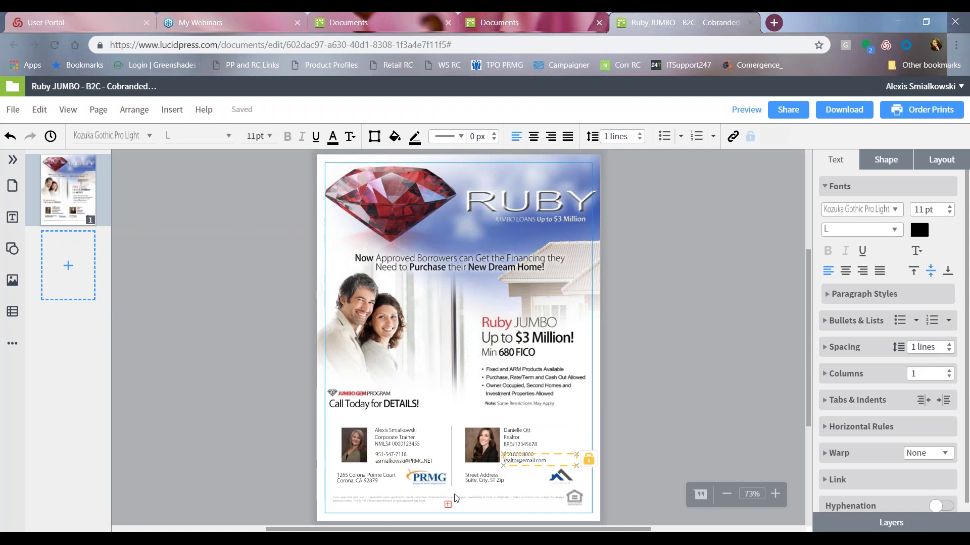
{"action": "left_click", "coordinate": [481, 478]}
{"action": "double_click", "coordinate": [485, 483]}
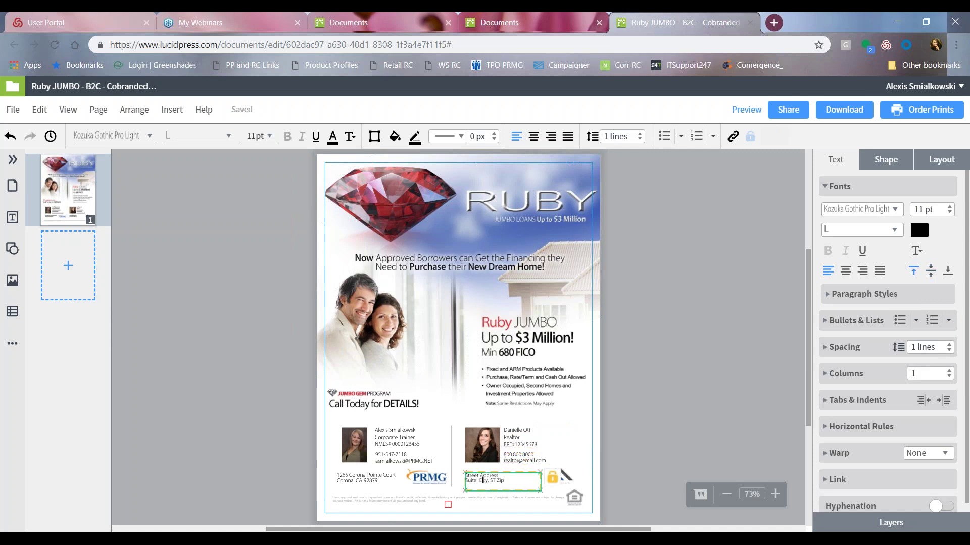
{"action": "key", "text": "BackSpace"}
{"action": "type", "text": "123 Main Street"}
{"action": "key", "text": "Return"}
{"action": "type", "text": "Corona C"}
{"action": "left_click", "coordinate": [677, 218]}
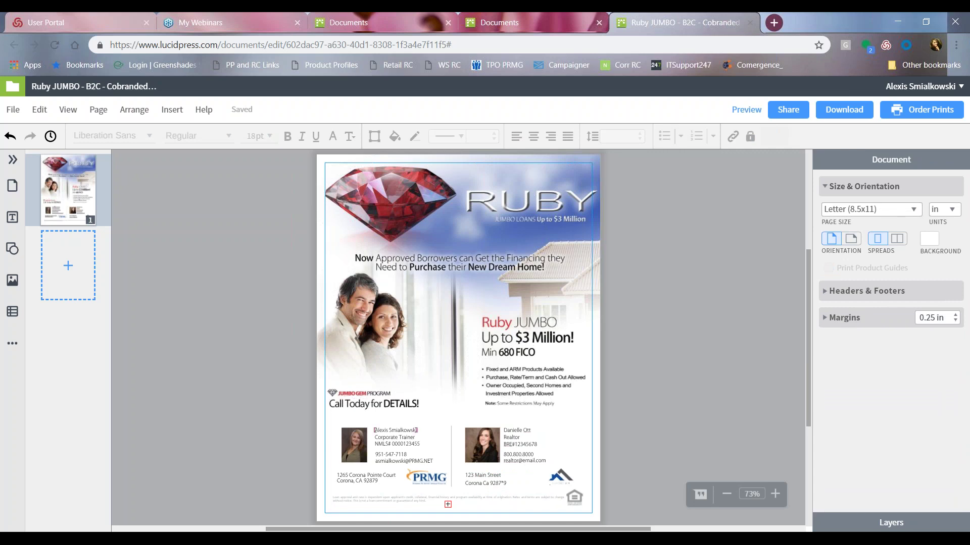
Check the house logo and main image unchanged, then preview the flyer.
{"action": "left_click", "coordinate": [559, 477]}
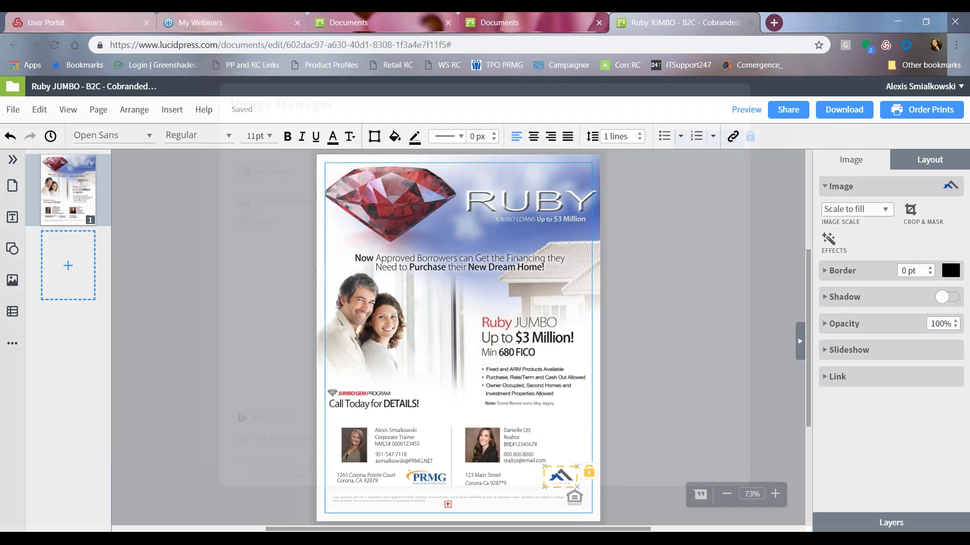
{"action": "left_click", "coordinate": [951, 186]}
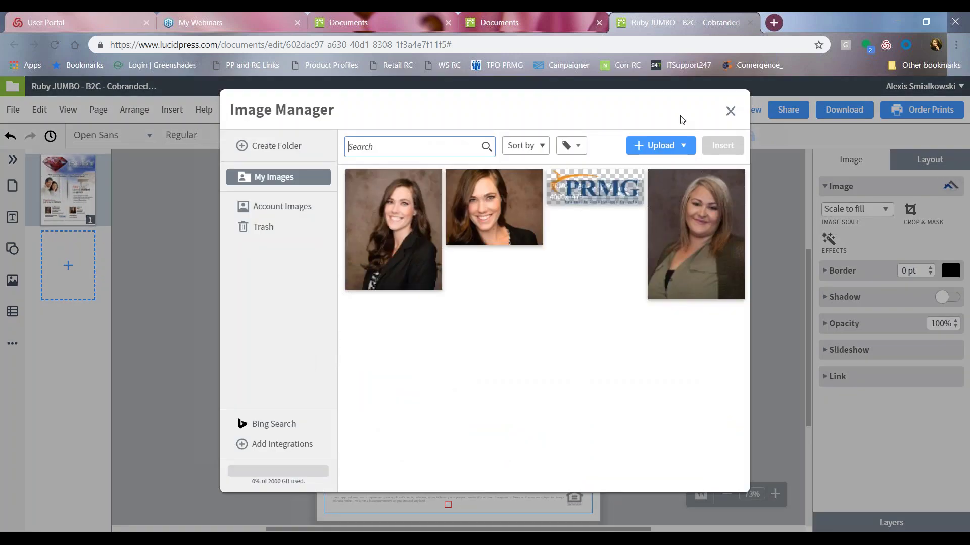
{"action": "left_click", "coordinate": [730, 112]}
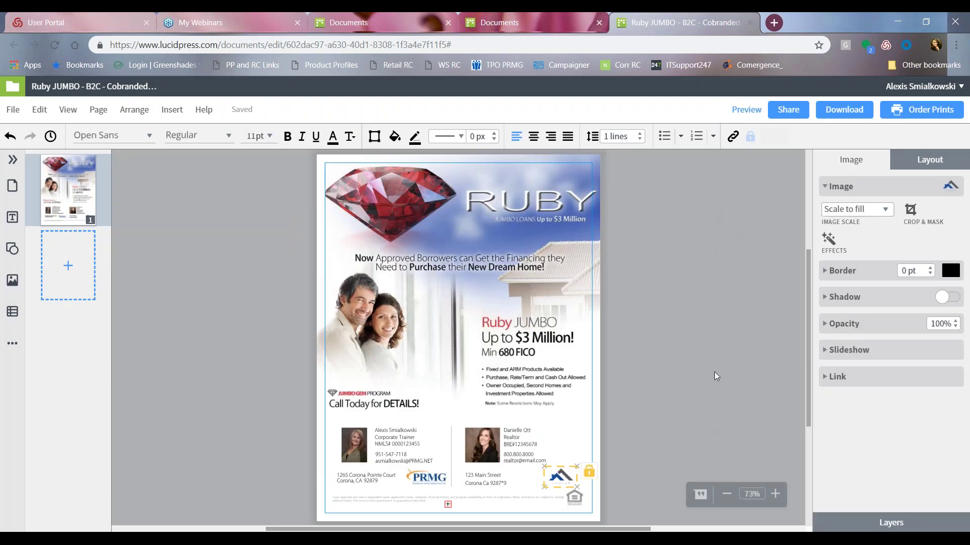
{"action": "left_click", "coordinate": [728, 321]}
{"action": "left_click", "coordinate": [531, 290]}
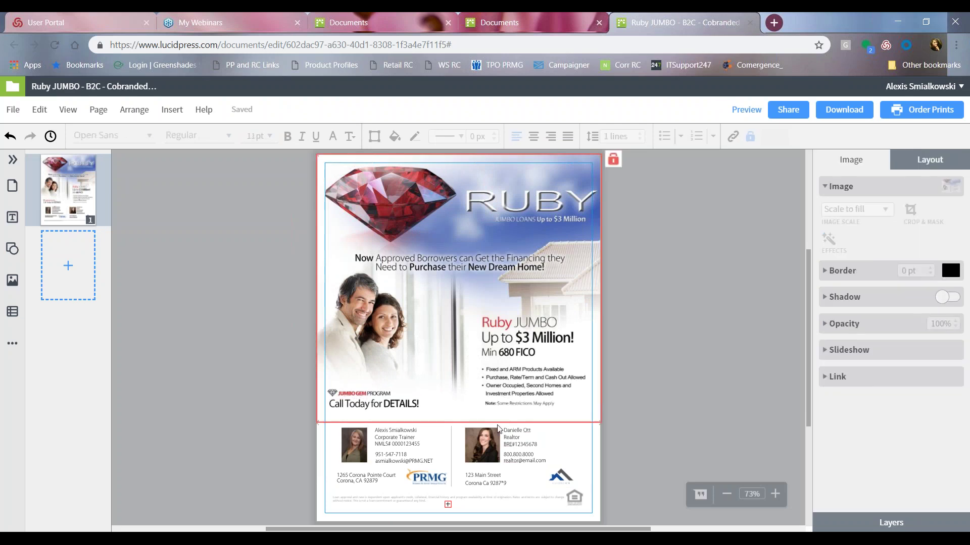
{"action": "left_click", "coordinate": [659, 330]}
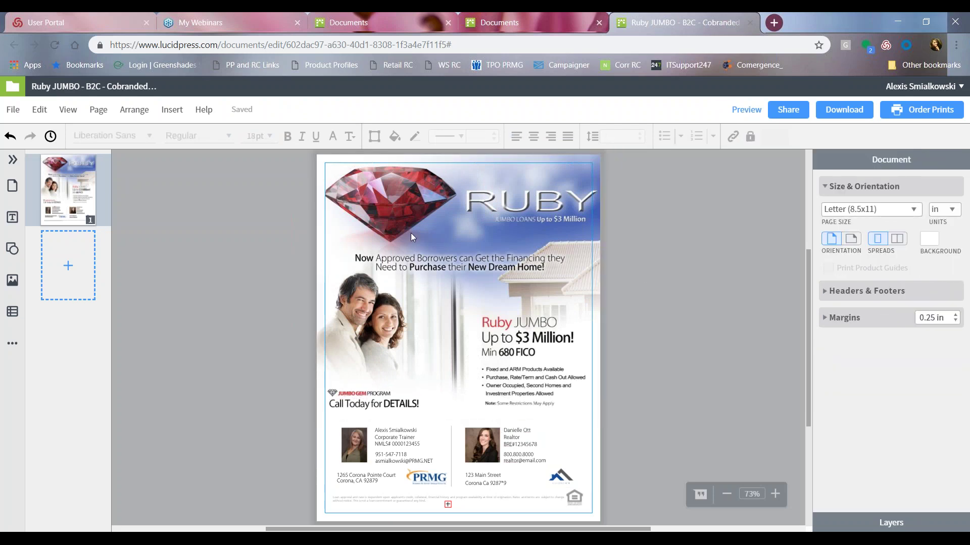
{"action": "left_click", "coordinate": [745, 111]}
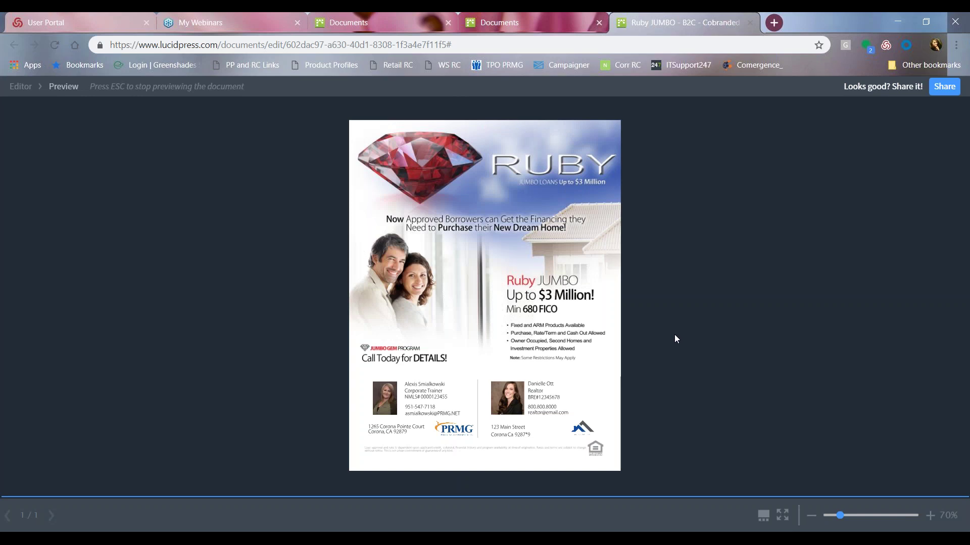
Dismiss the Share dialog, close the flyer tab, and reopen Ruby JUMBO from Documents.
{"action": "left_click", "coordinate": [945, 87]}
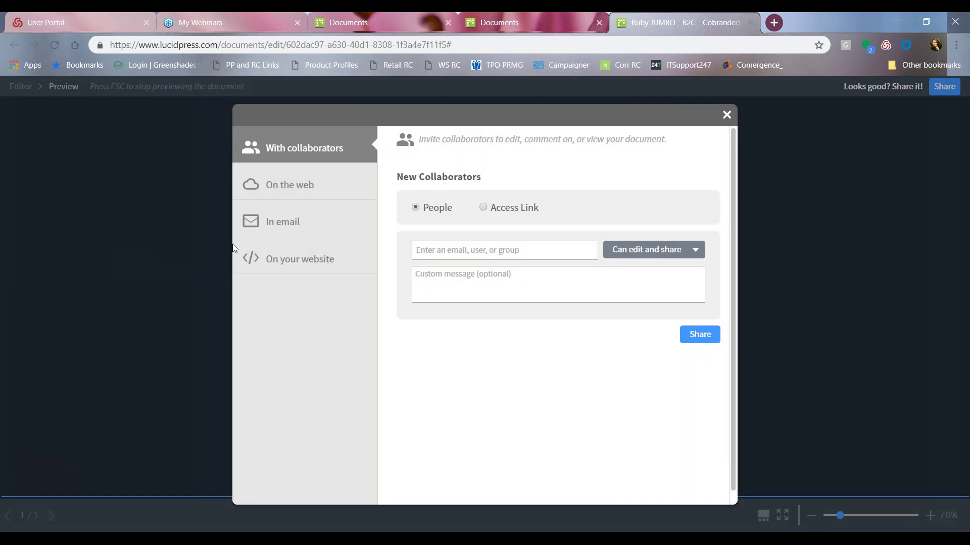
{"action": "left_click", "coordinate": [727, 115]}
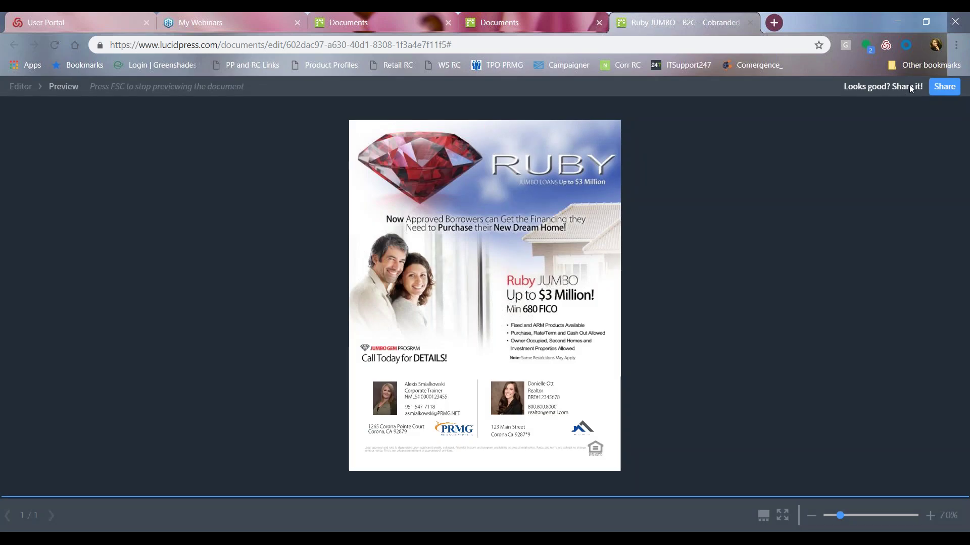
{"action": "left_click", "coordinate": [749, 22]}
{"action": "left_click", "coordinate": [207, 269]}
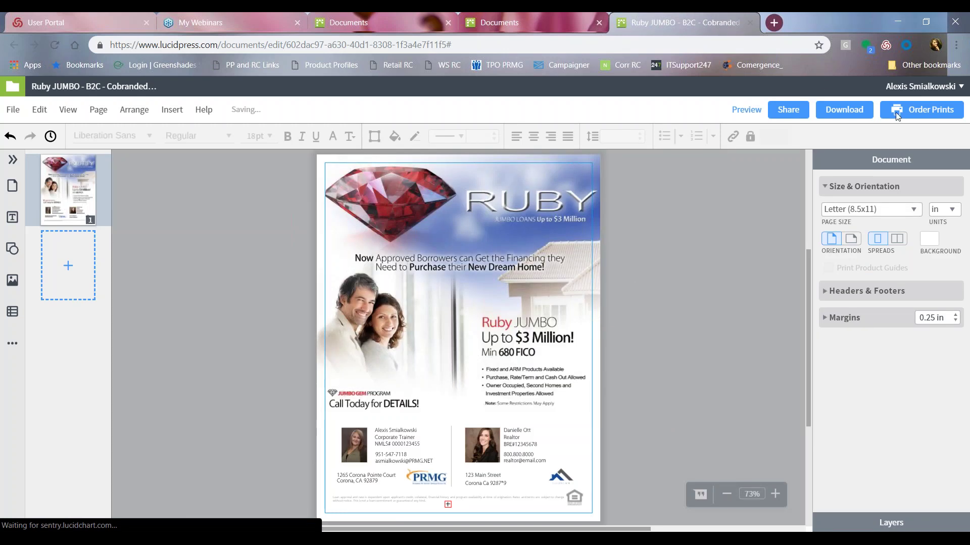
Set up a print order for one pack of 50 8.5x11 flyers on 100# semi-gloss stock, $23.99.
{"action": "left_click", "coordinate": [932, 119]}
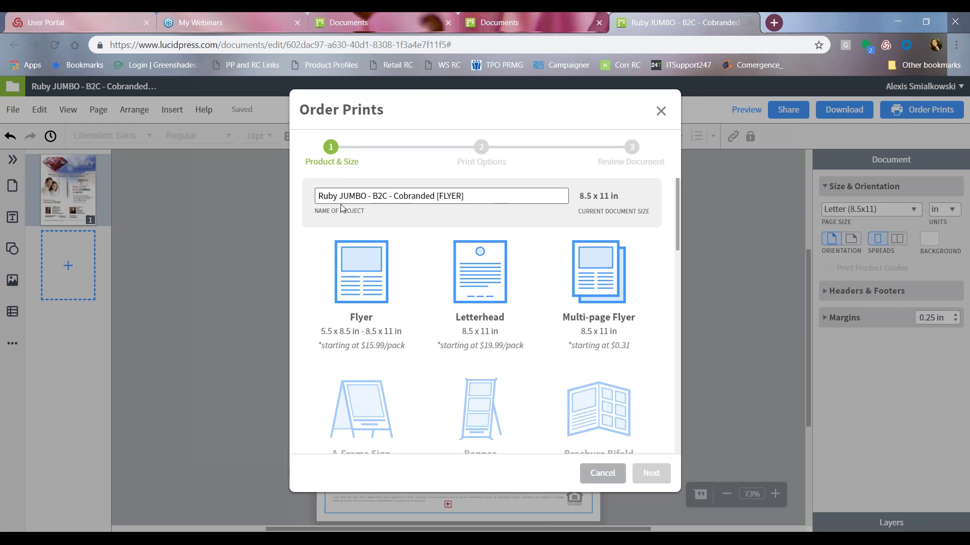
{"action": "left_click", "coordinate": [489, 193]}
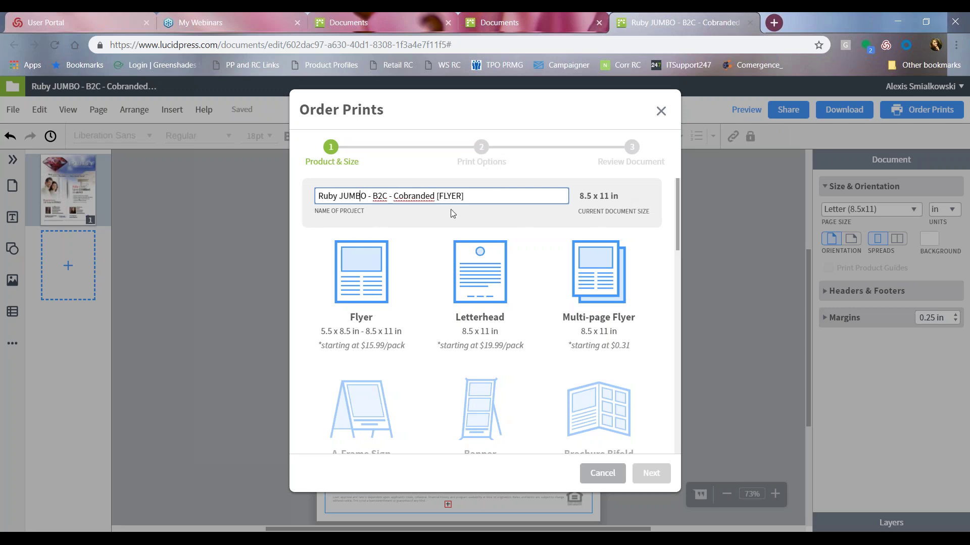
{"action": "mouse_move", "coordinate": [361, 298]}
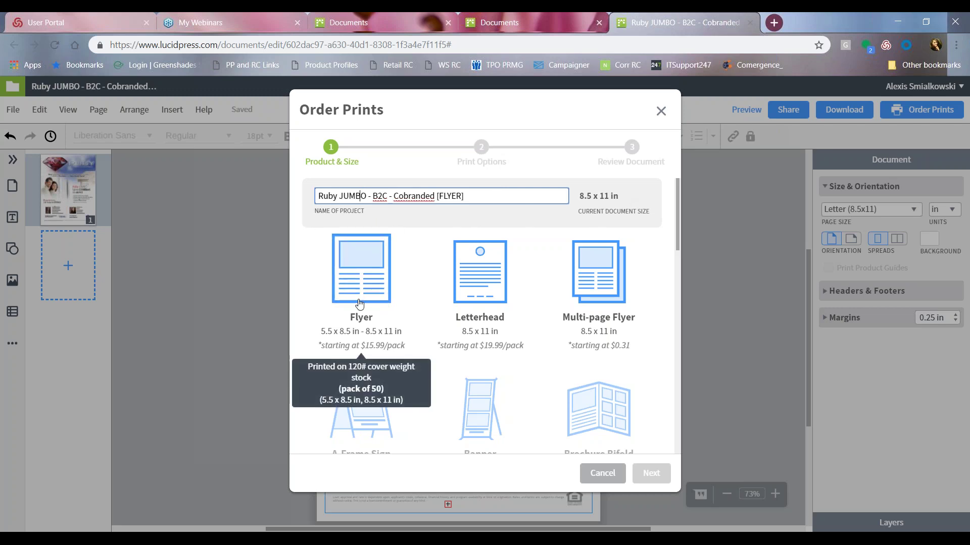
{"action": "left_click", "coordinate": [378, 286]}
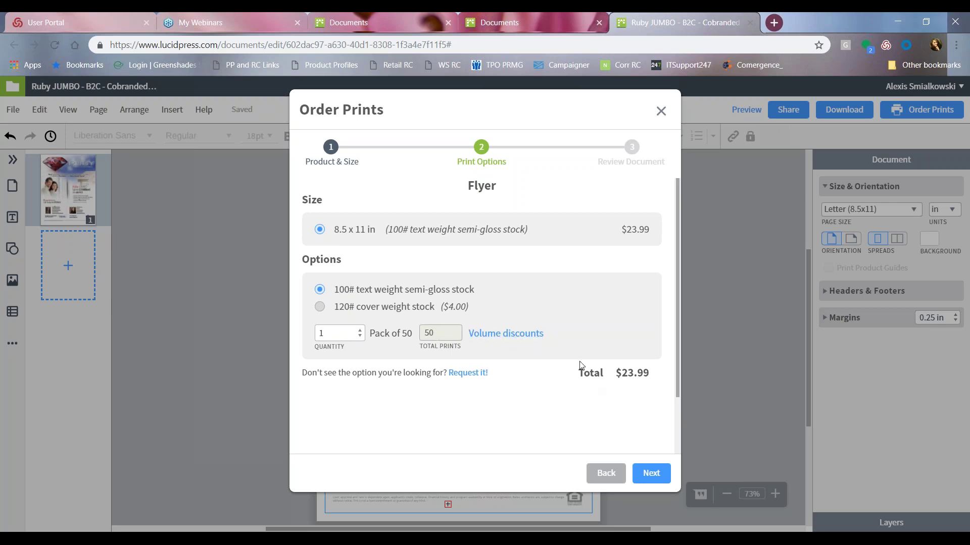
{"action": "mouse_move", "coordinate": [514, 332]}
Advance to Review Document, then download and open the Ruby JUMBO flyer's PDF proof.
{"action": "left_click", "coordinate": [657, 476]}
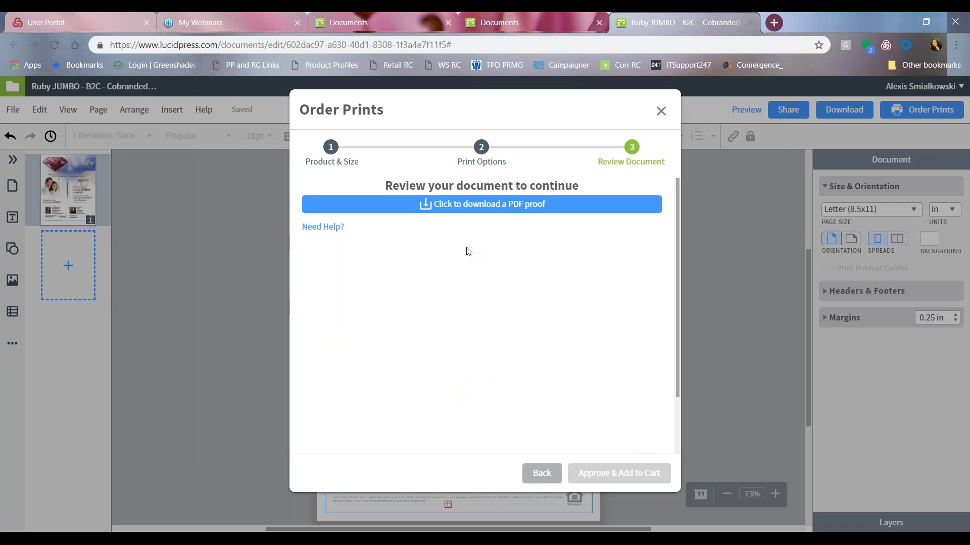
{"action": "left_click", "coordinate": [462, 209]}
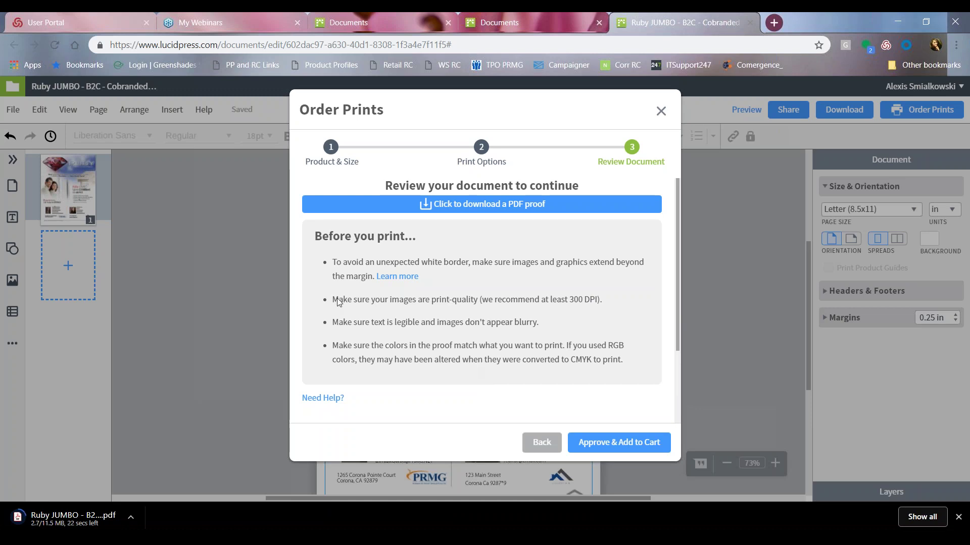
{"action": "left_click", "coordinate": [37, 520]}
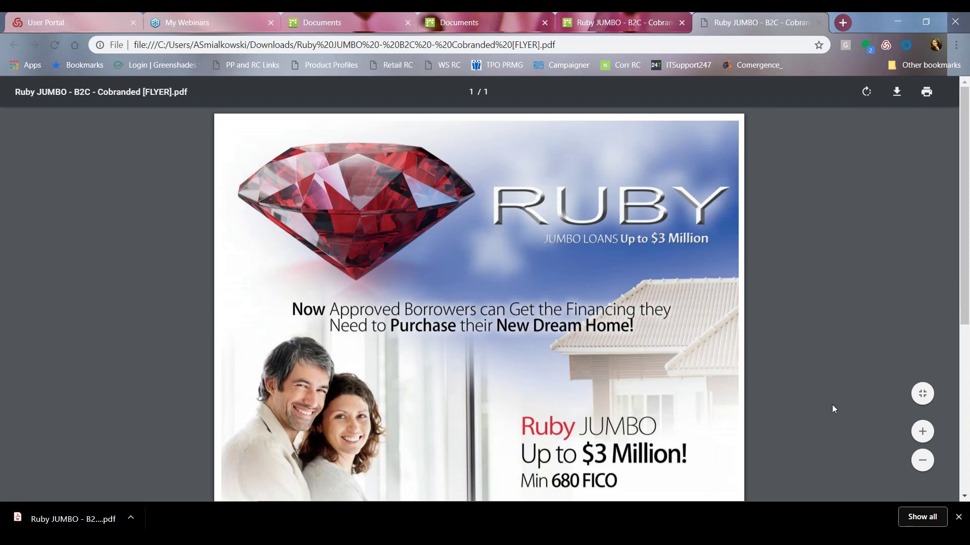
Zoom out and scroll through the whole PDF proof, then close its tab.
{"action": "key", "text": "ctrl+minus"}
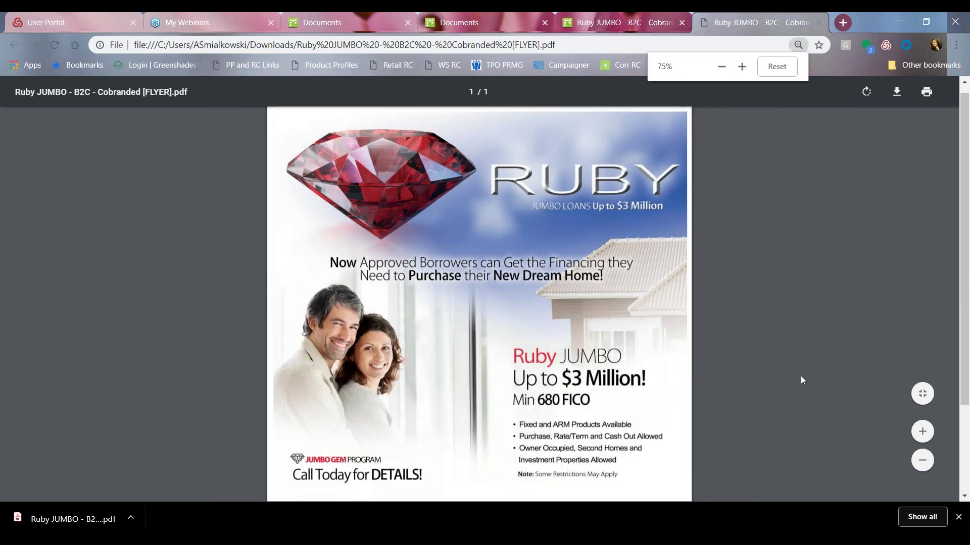
{"action": "scroll", "coordinate": [732, 333], "scroll_direction": "down", "scroll_amount": 2}
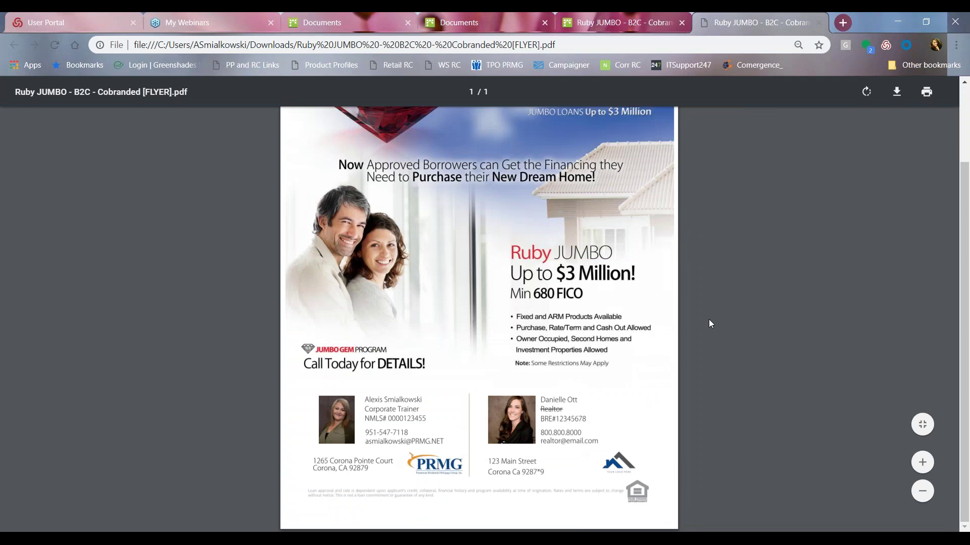
{"action": "scroll", "coordinate": [76, 212], "scroll_direction": "up", "scroll_amount": 2}
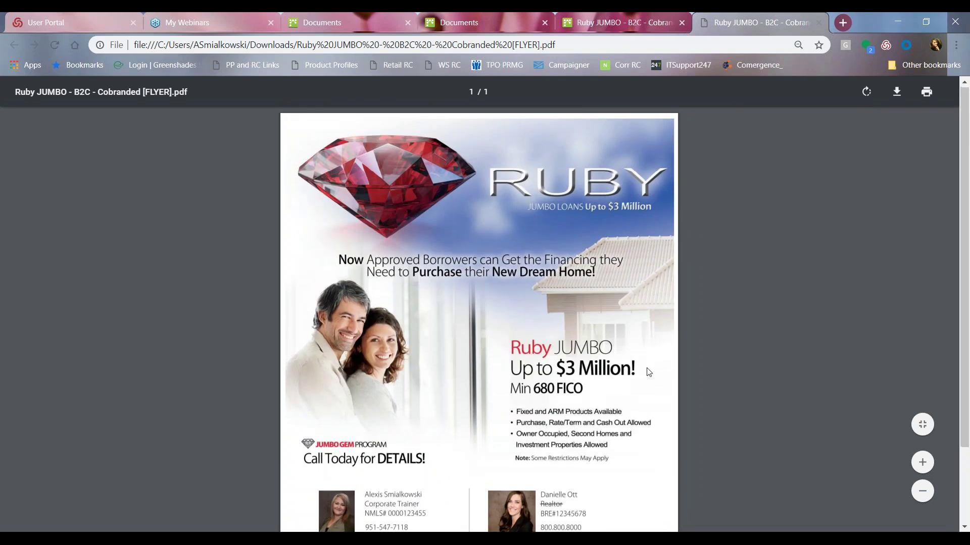
{"action": "scroll", "coordinate": [638, 376], "scroll_direction": "down", "scroll_amount": 2}
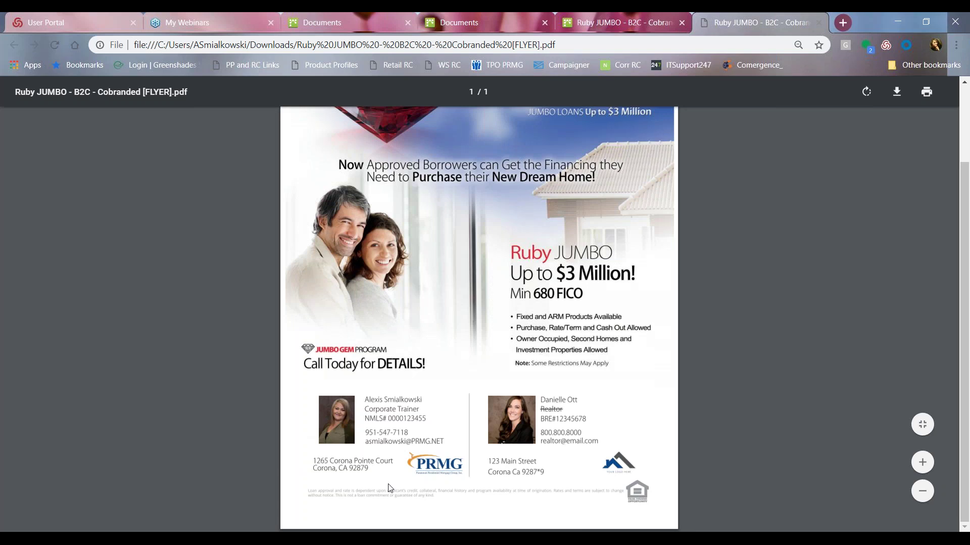
{"action": "scroll", "coordinate": [773, 405], "scroll_direction": "up", "scroll_amount": 2}
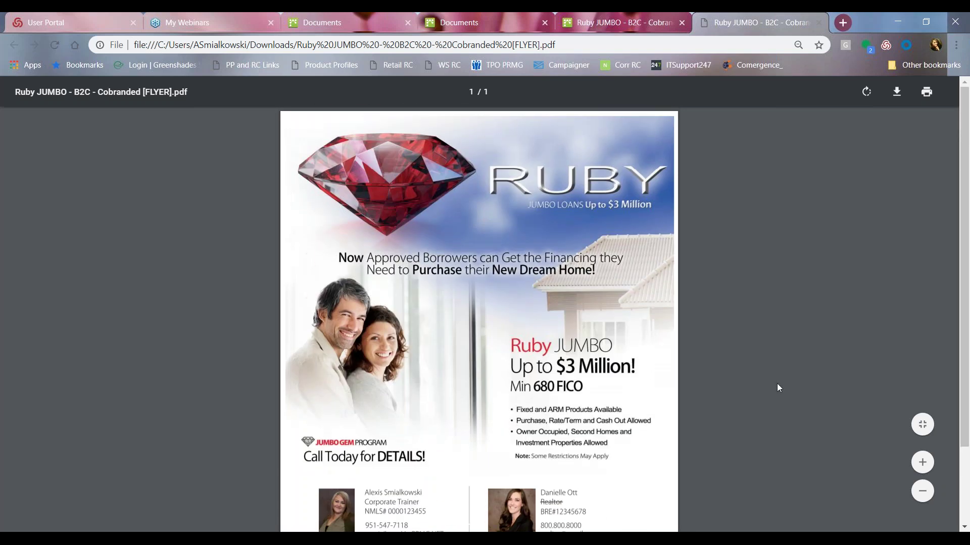
{"action": "left_click", "coordinate": [819, 23]}
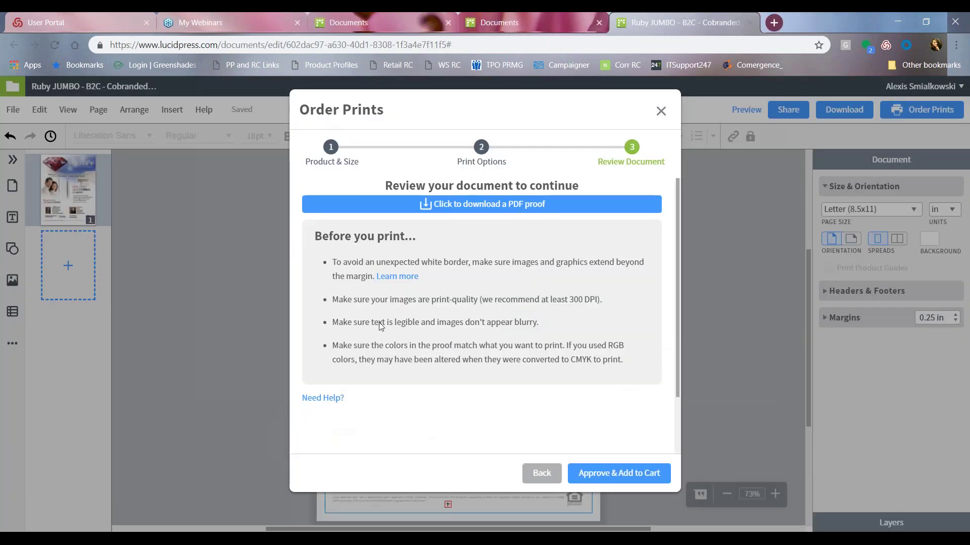
Add the approved flyer to the cart, set Down Payment Protection to 1 pack, and delete Ruby JUMBO.
{"action": "left_click", "coordinate": [595, 479]}
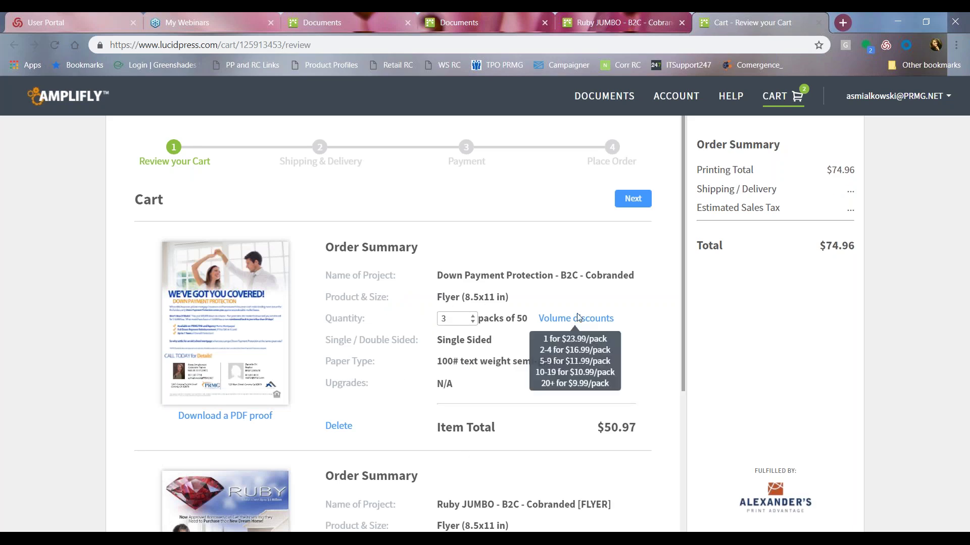
{"action": "left_click", "coordinate": [472, 322]}
{"action": "left_click", "coordinate": [473, 322]}
{"action": "scroll", "coordinate": [548, 401], "scroll_direction": "down", "scroll_amount": 4}
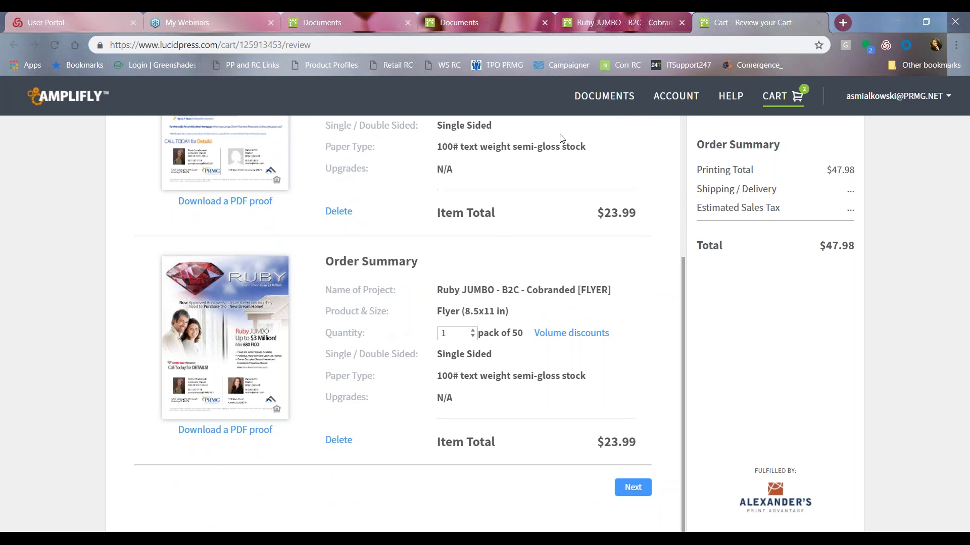
{"action": "left_click", "coordinate": [338, 440]}
{"action": "key", "text": "Return"}
Continue to Shipping & Delivery for the $23.99 order, then close the checkout tab.
{"action": "left_click", "coordinate": [639, 472]}
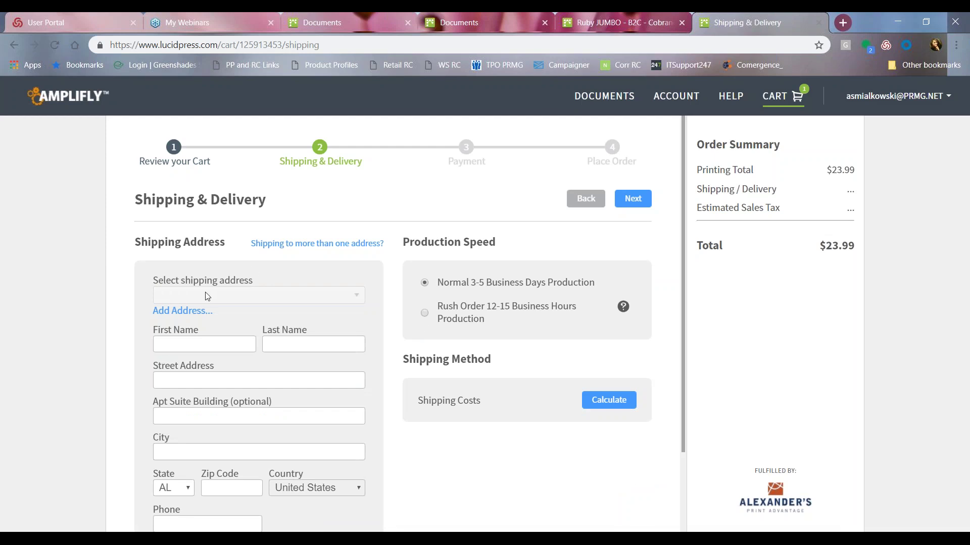
{"action": "scroll", "coordinate": [208, 308], "scroll_direction": "down", "scroll_amount": 2}
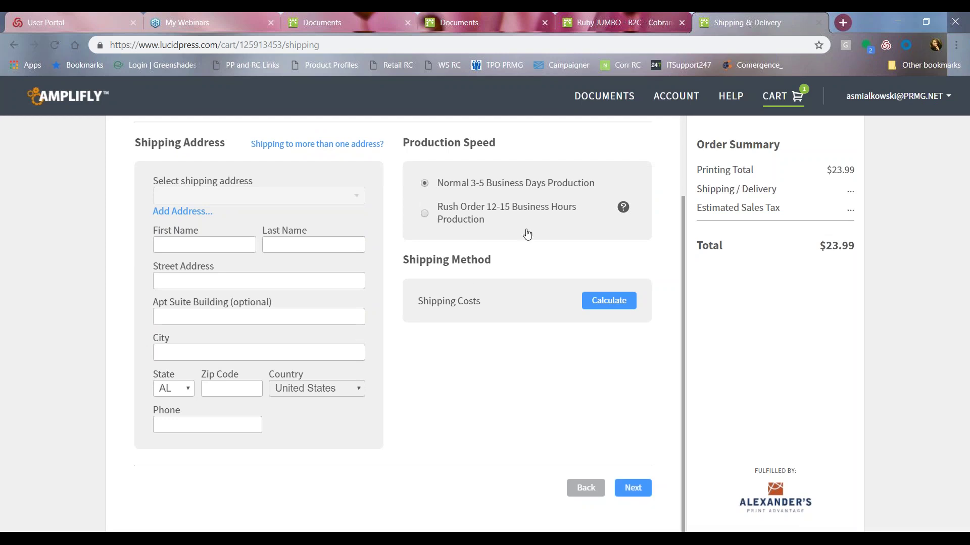
{"action": "left_click", "coordinate": [633, 488]}
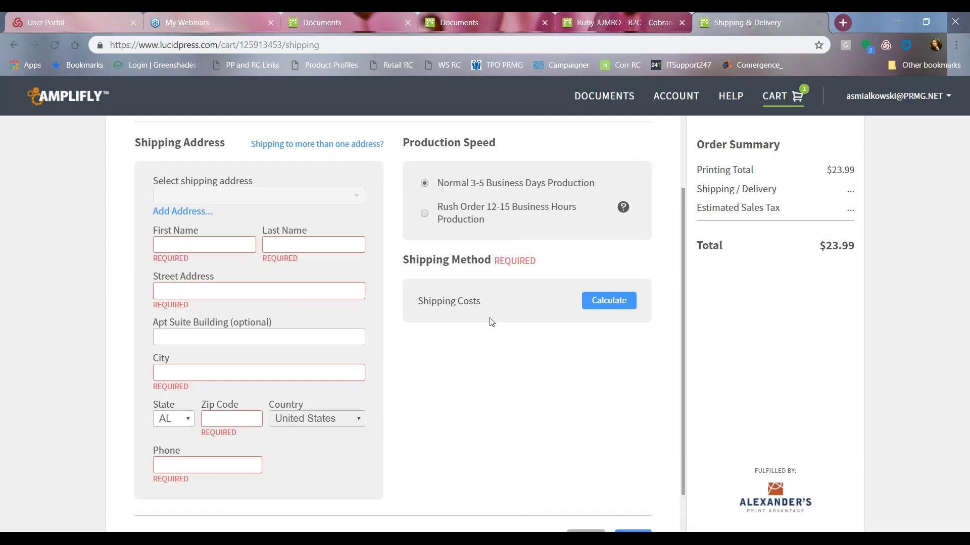
{"action": "scroll", "coordinate": [82, 245], "scroll_direction": "up", "scroll_amount": 2}
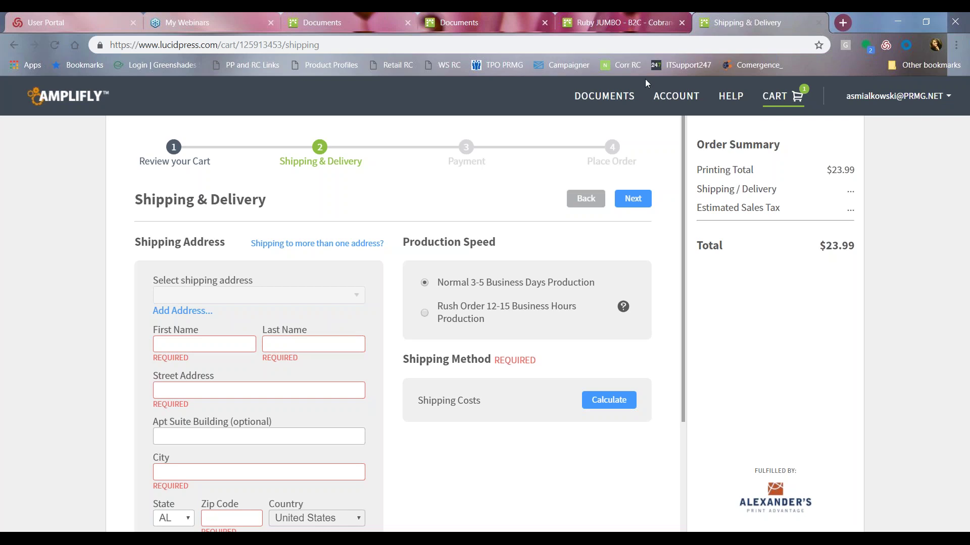
{"action": "left_click", "coordinate": [819, 22]}
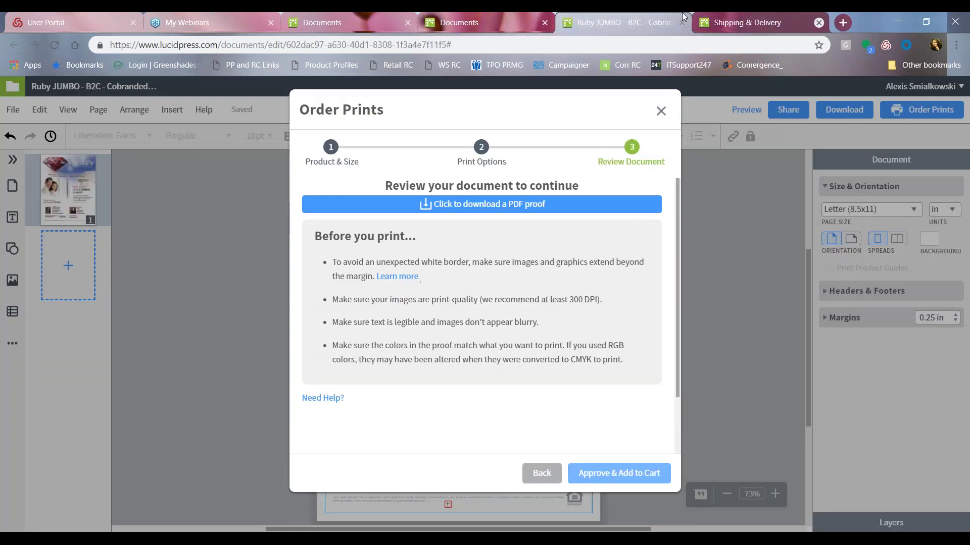
Close the Ruby JUMBO editor, browse the AMPLIFLY template folders, and open Open House - Flyer - V2.
{"action": "left_click", "coordinate": [750, 23]}
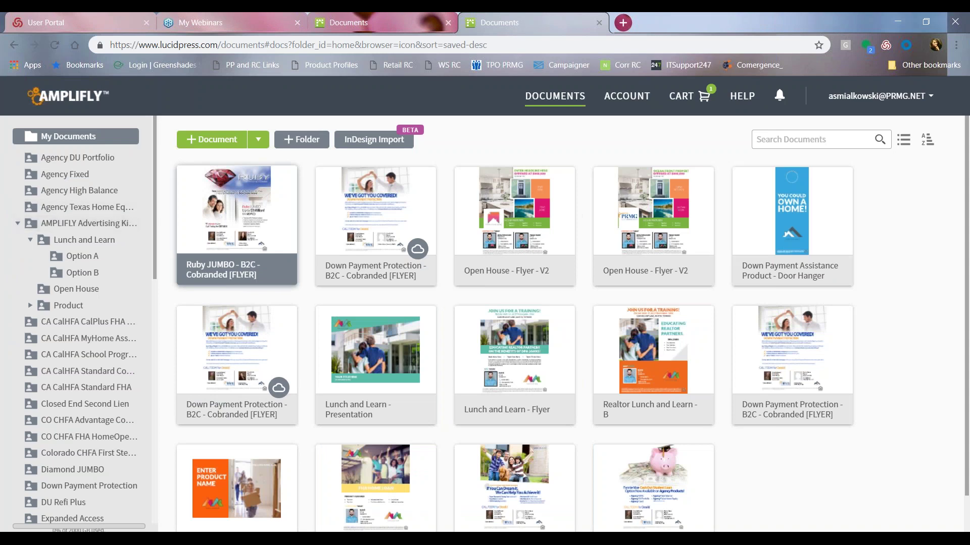
{"action": "left_click", "coordinate": [65, 228]}
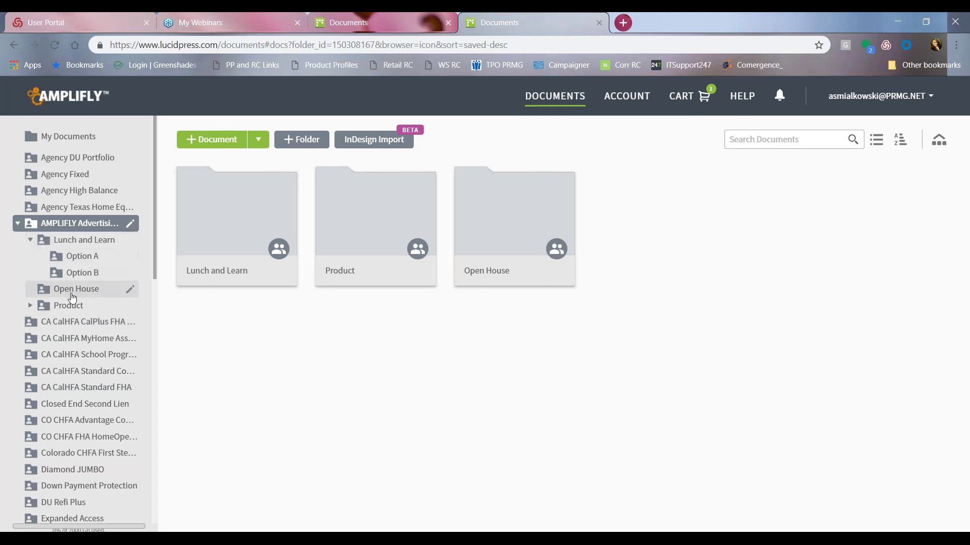
{"action": "left_click", "coordinate": [79, 256]}
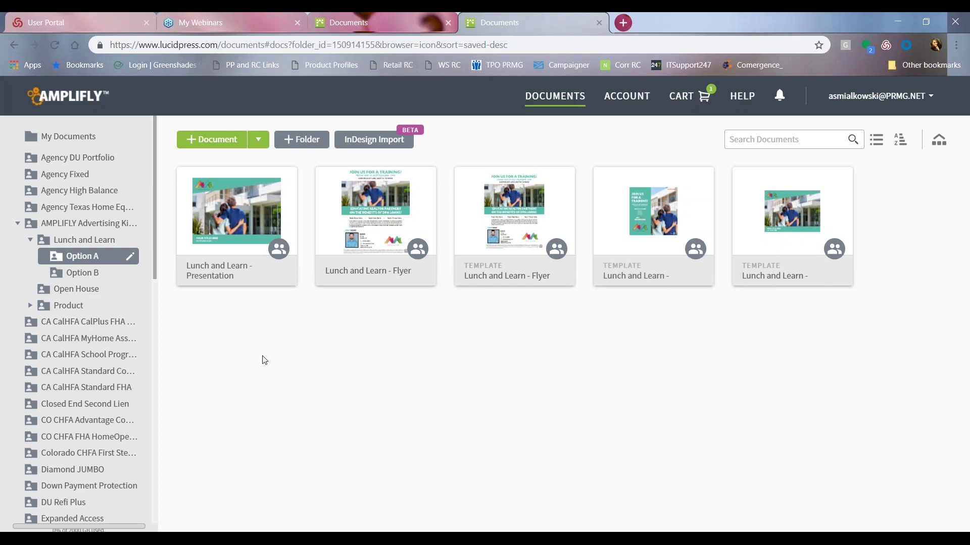
{"action": "left_click", "coordinate": [76, 274]}
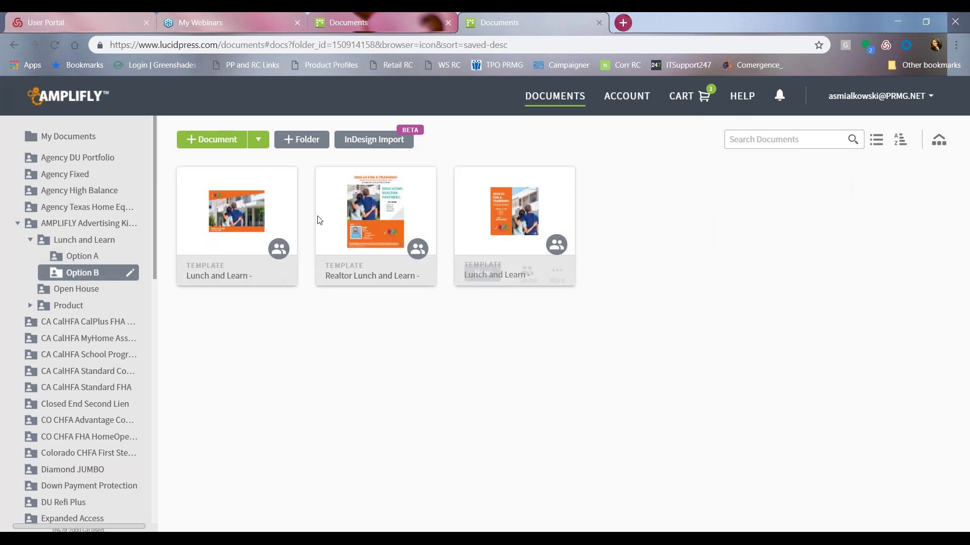
{"action": "left_click", "coordinate": [73, 289]}
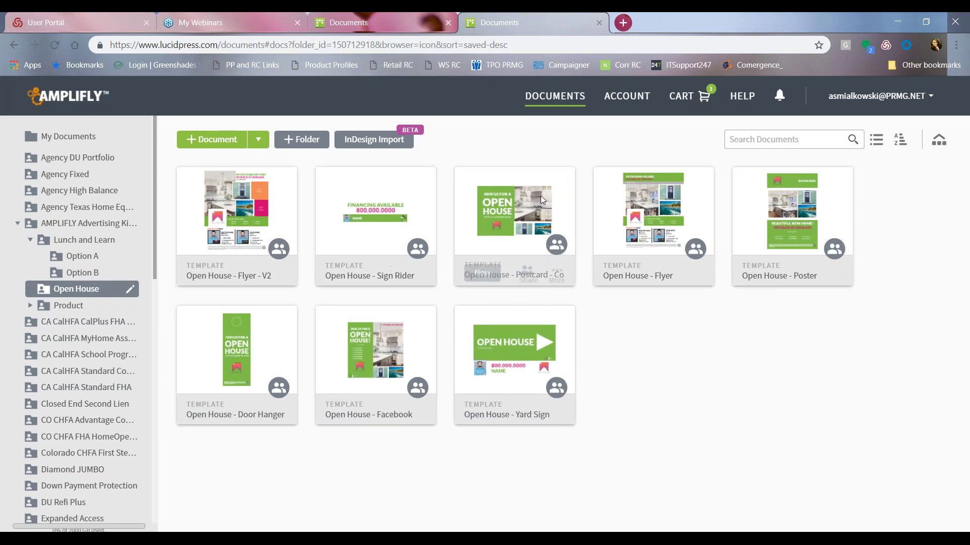
{"action": "left_click", "coordinate": [58, 138]}
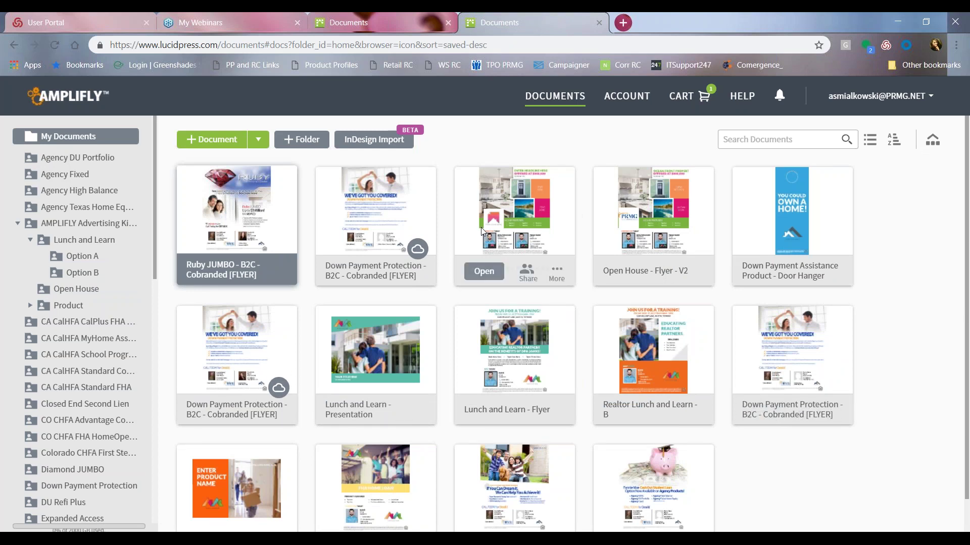
{"action": "left_click", "coordinate": [484, 272]}
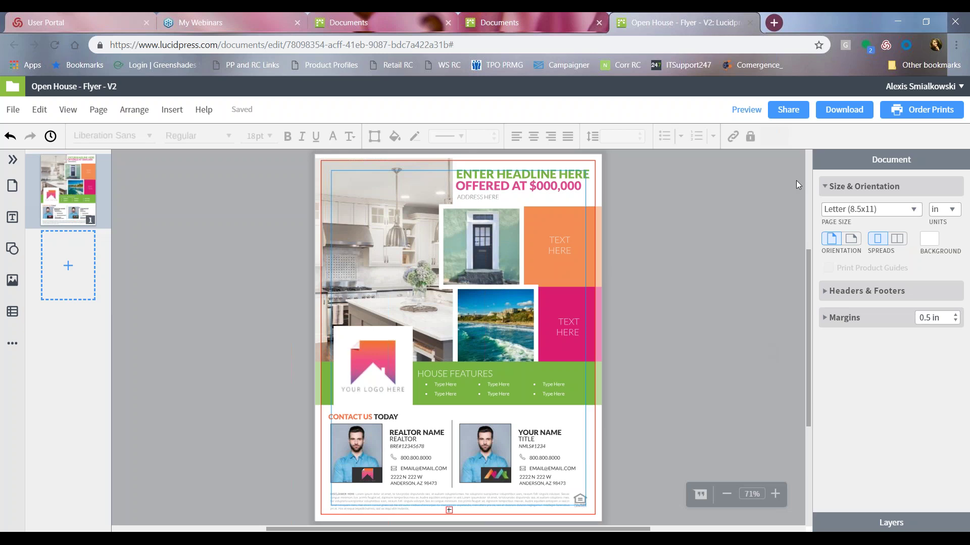
Swap the left realtor headshot for the woman's portrait from My Images.
{"action": "left_click", "coordinate": [354, 447]}
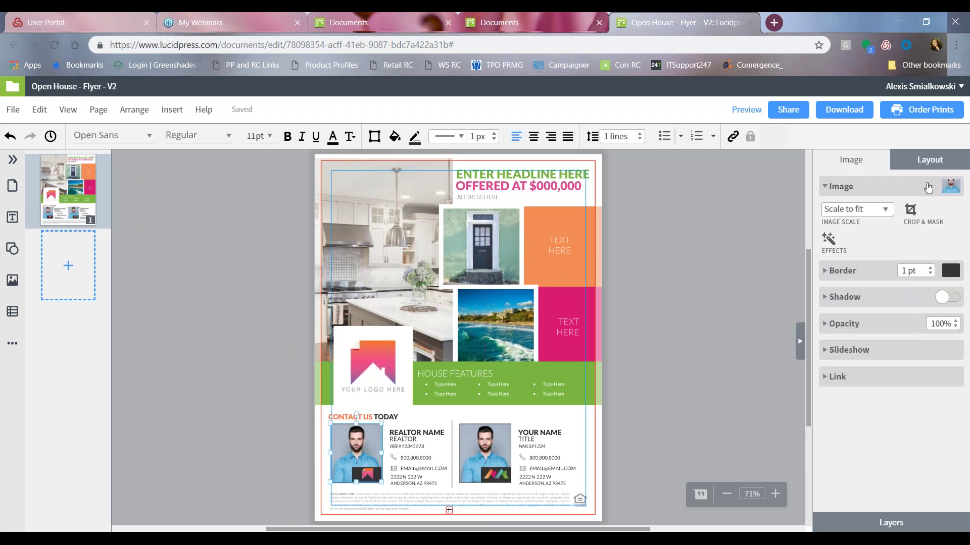
{"action": "left_click", "coordinate": [950, 187]}
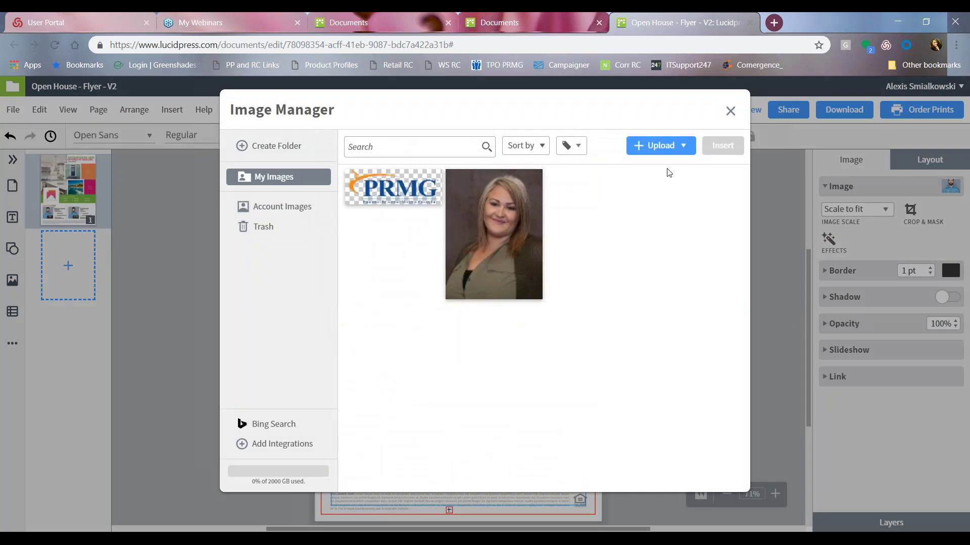
{"action": "left_click", "coordinate": [717, 146]}
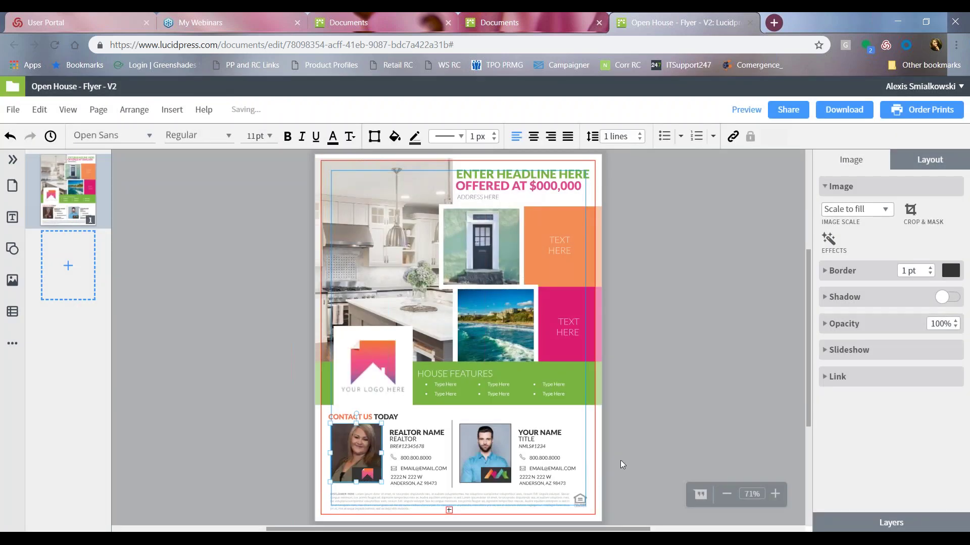
Scale the portrait to fit its frame and select the REALTOR NAME placeholder.
{"action": "left_click", "coordinate": [879, 209]}
{"action": "left_click", "coordinate": [856, 243]}
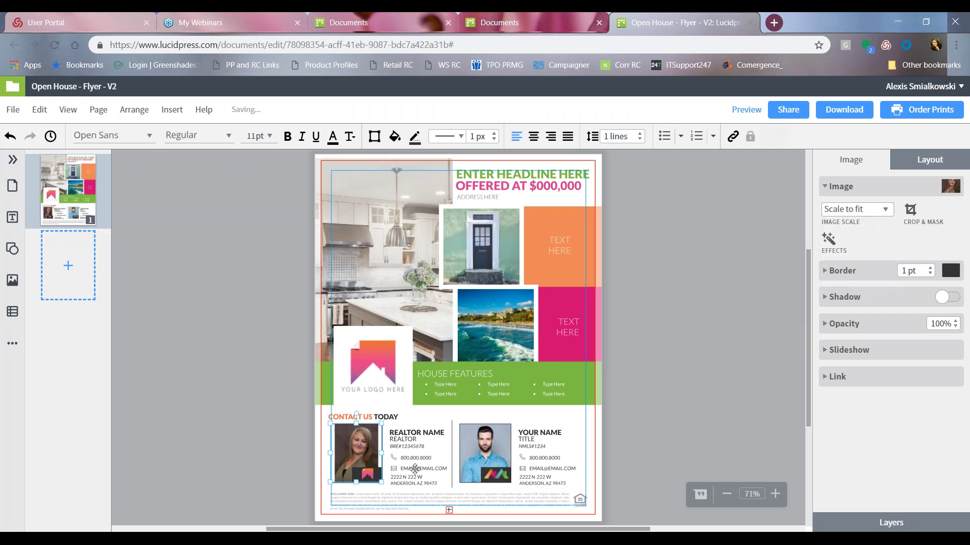
{"action": "left_click", "coordinate": [423, 430]}
{"action": "left_click", "coordinate": [404, 440]}
{"action": "left_click", "coordinate": [421, 433]}
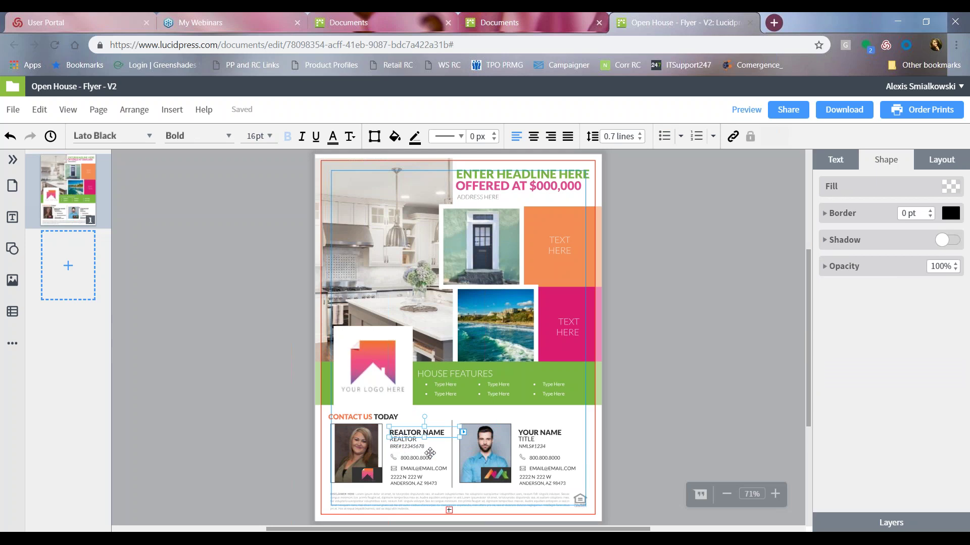
{"action": "key", "text": "ctrl+a"}
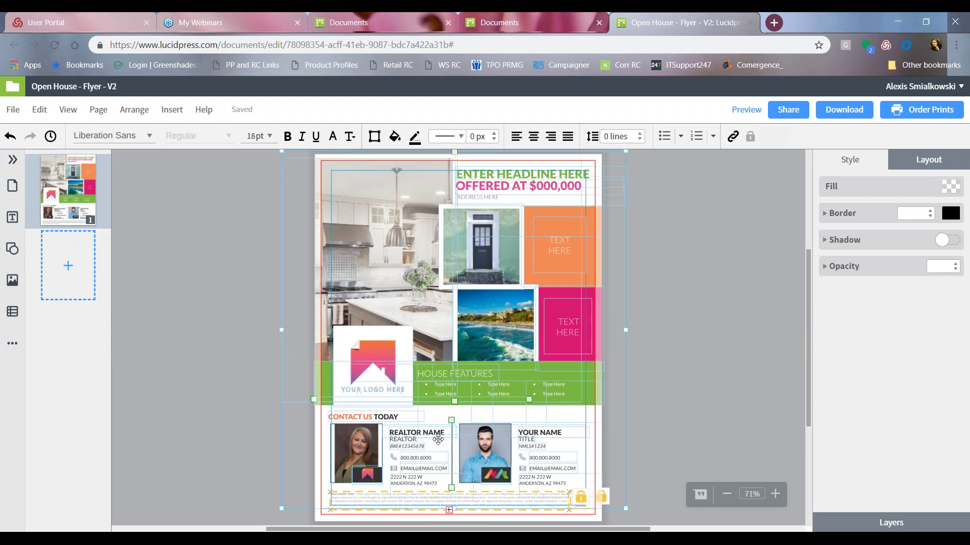
{"action": "left_click", "coordinate": [164, 433]}
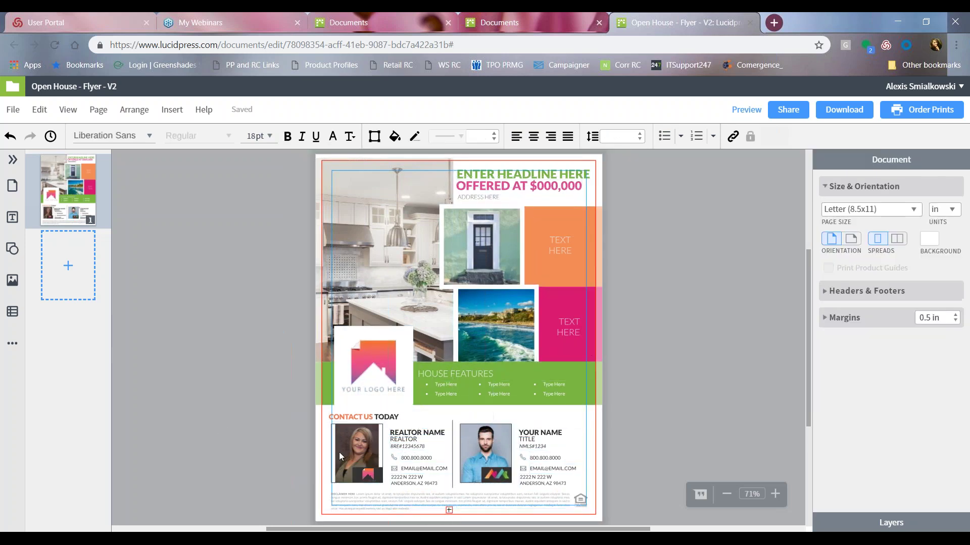
{"action": "left_click", "coordinate": [441, 434]}
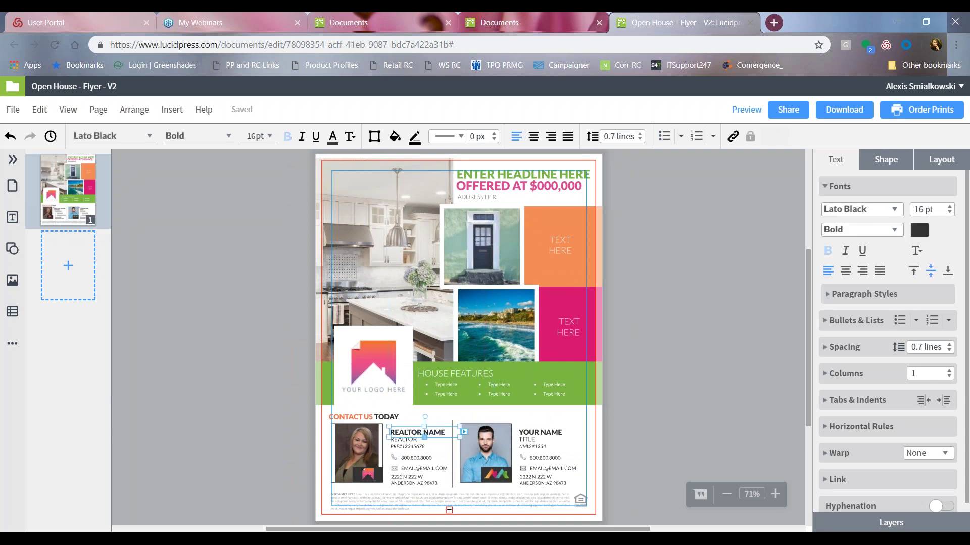
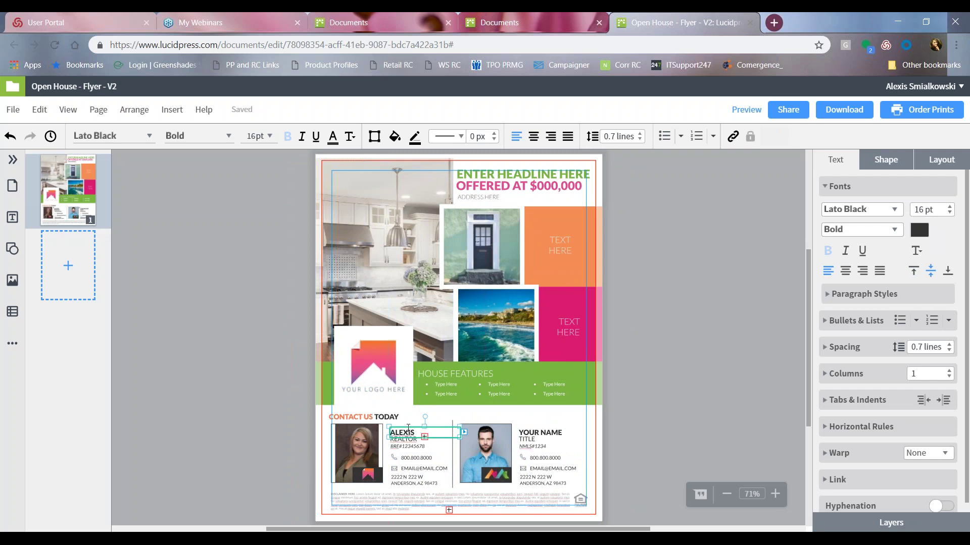
Replace REALTOR NAME with the realtor's full name and shrink it to 10 pt.
{"action": "left_click", "coordinate": [950, 213]}
{"action": "left_click", "coordinate": [949, 213]}
{"action": "left_click", "coordinate": [949, 213]}
{"action": "left_click", "coordinate": [949, 213]}
{"action": "left_click", "coordinate": [950, 213]}
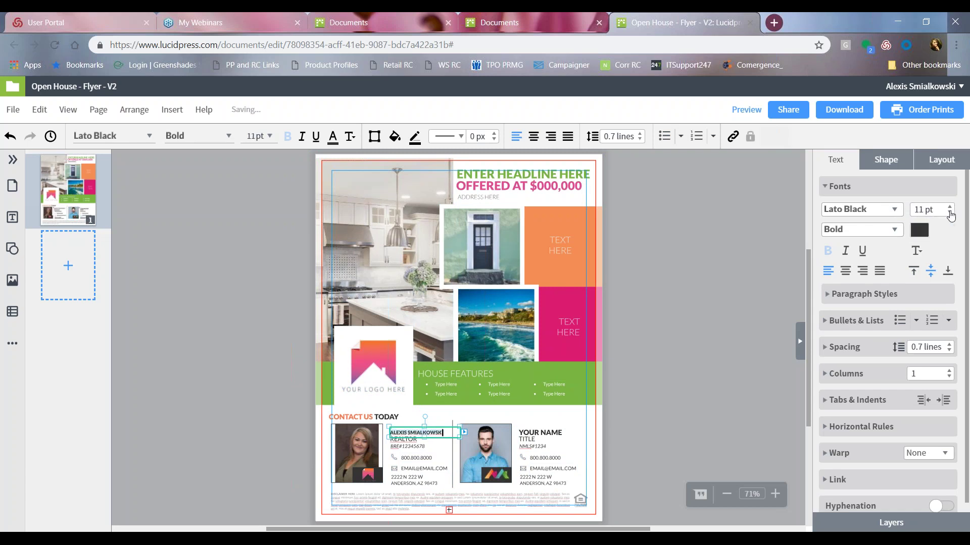
{"action": "left_click", "coordinate": [950, 213]}
{"action": "left_click", "coordinate": [895, 210]}
{"action": "left_click", "coordinate": [894, 210]}
{"action": "left_click", "coordinate": [887, 159]}
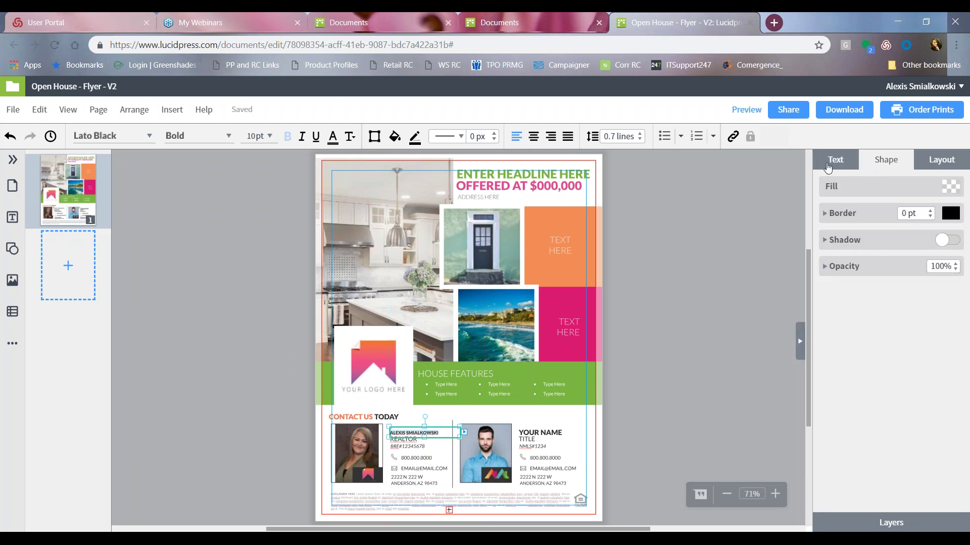
{"action": "left_click", "coordinate": [834, 160]}
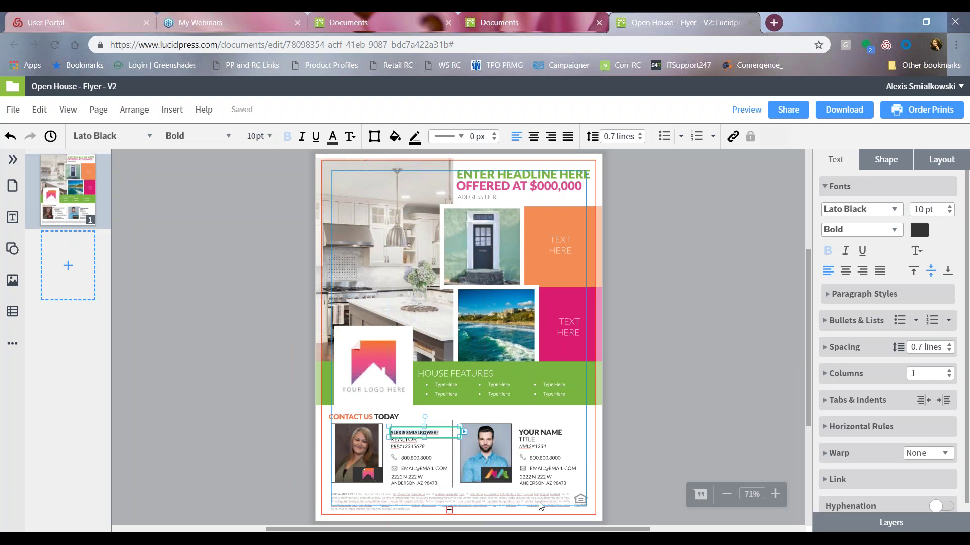
{"action": "key", "text": "BackSpace"}
{"action": "left_click", "coordinate": [424, 370]}
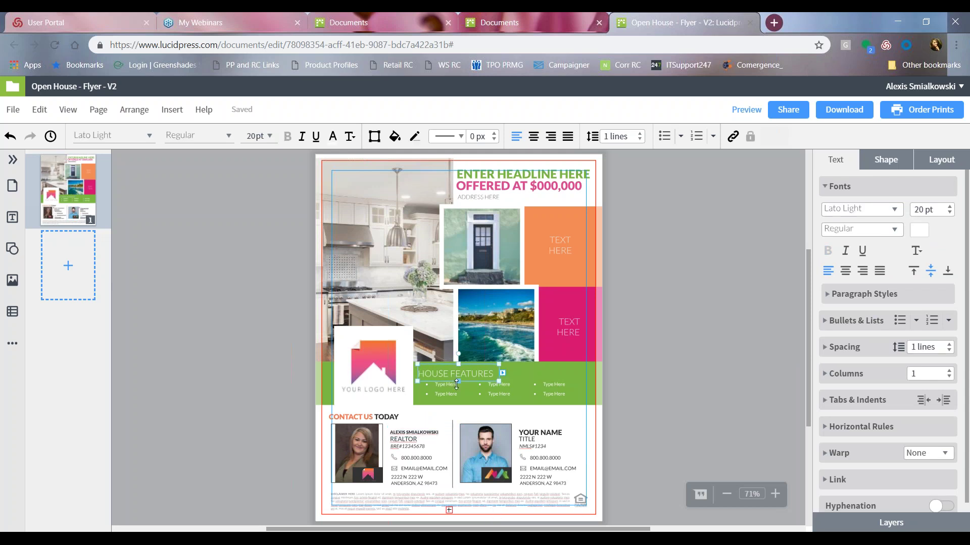
{"action": "left_click", "coordinate": [388, 370]}
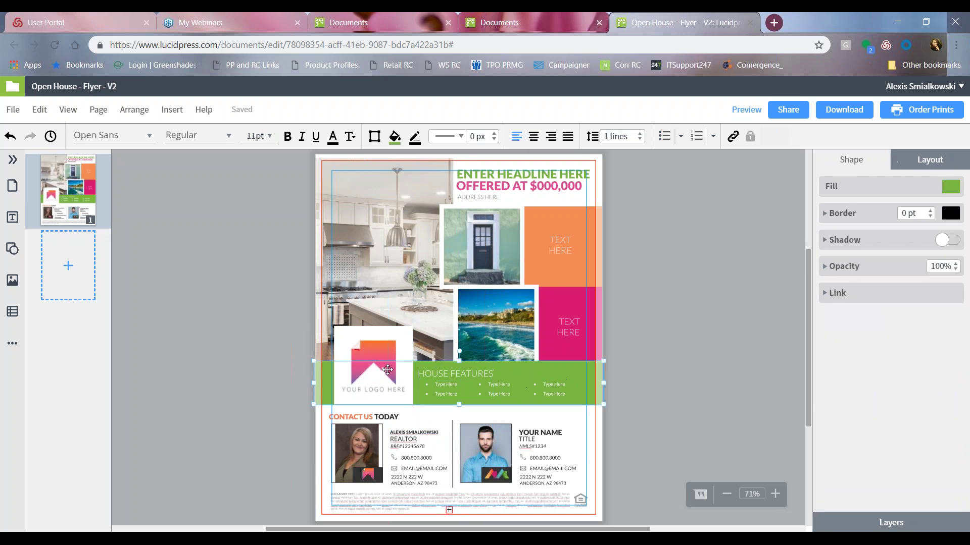
{"action": "left_click", "coordinate": [440, 372]}
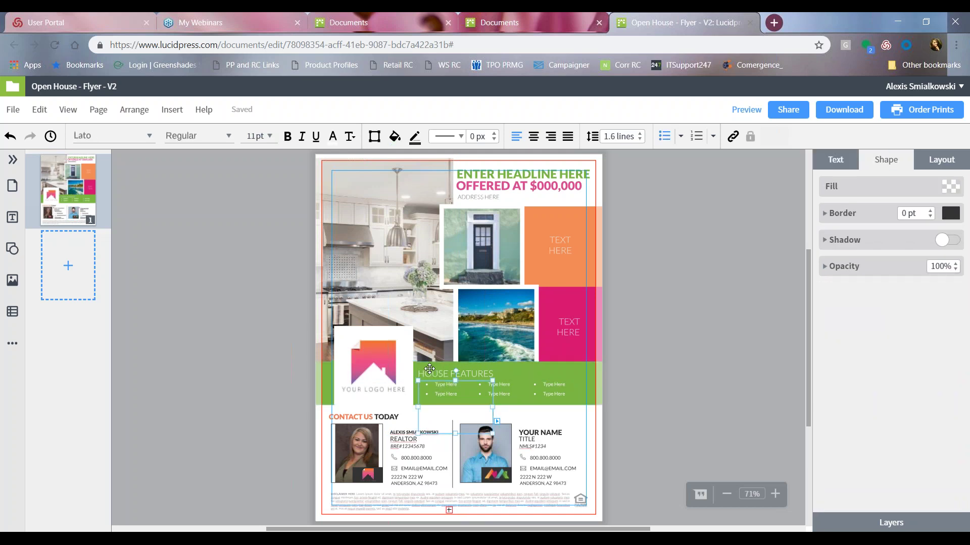
{"action": "left_click", "coordinate": [621, 371]}
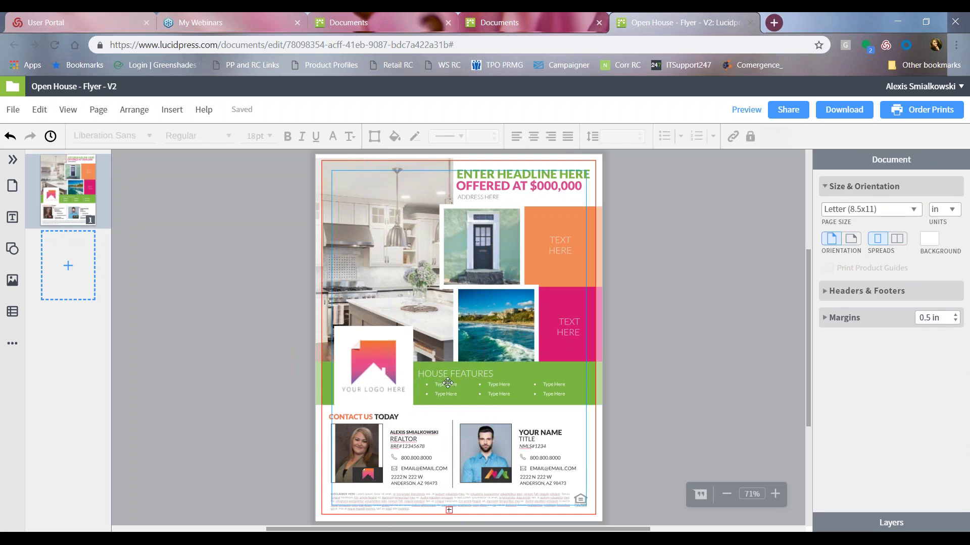
{"action": "left_click", "coordinate": [440, 387]}
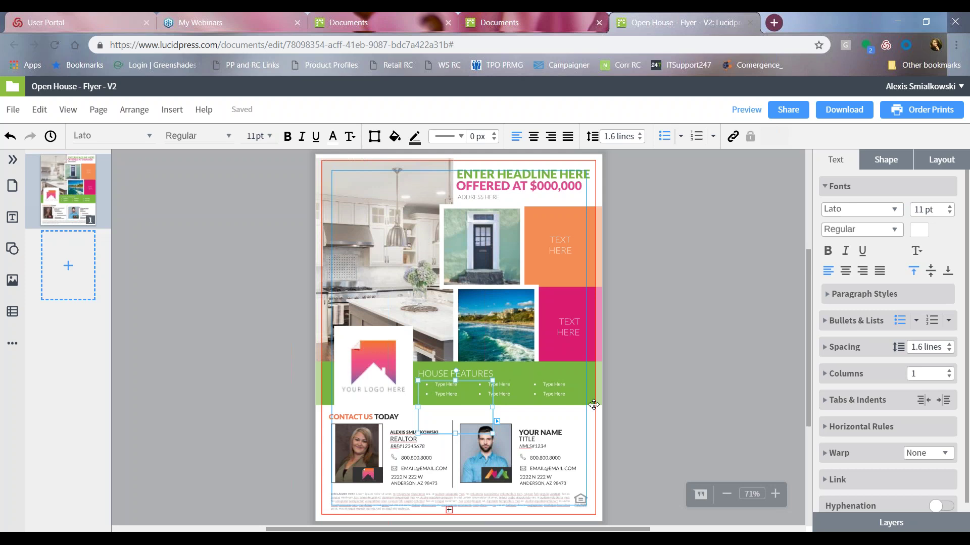
{"action": "left_click", "coordinate": [709, 364]}
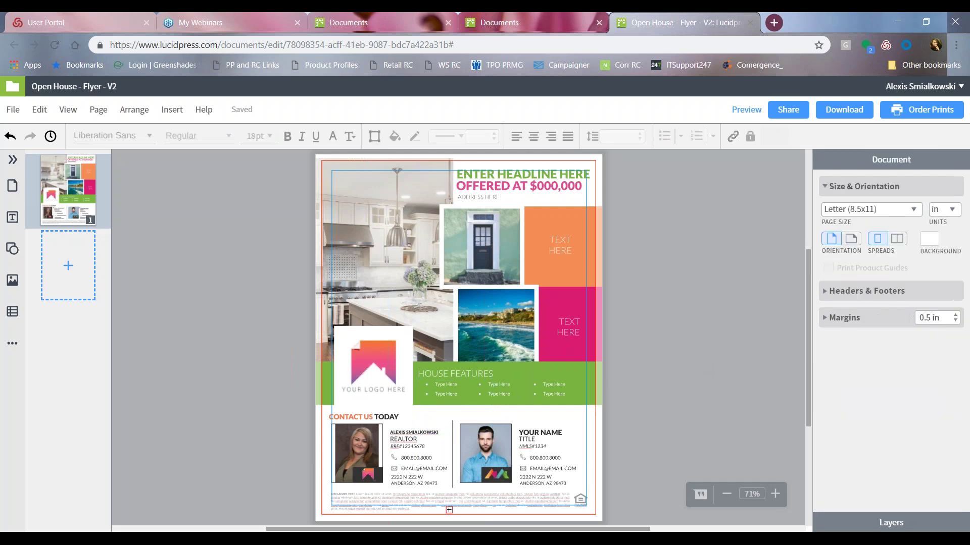
{"action": "left_click", "coordinate": [471, 338]}
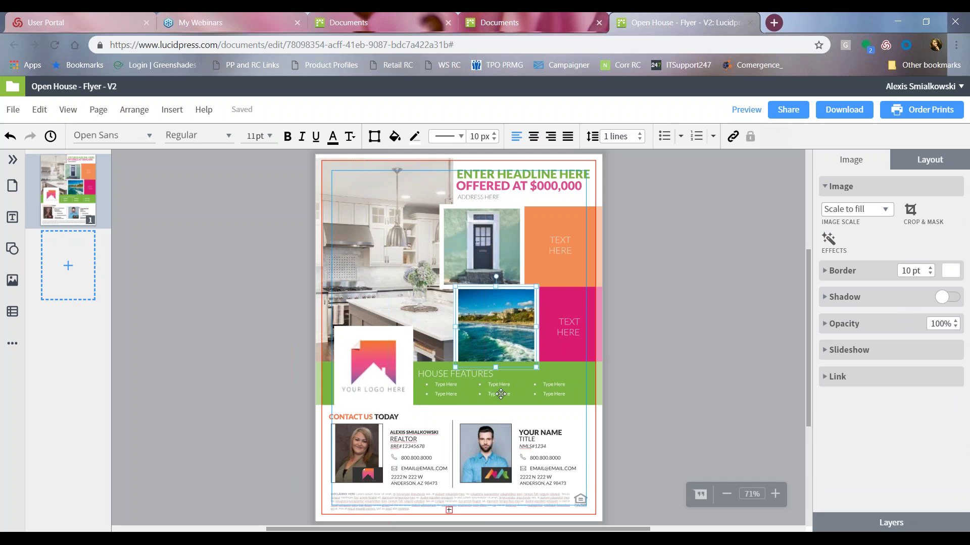
{"action": "left_click", "coordinate": [465, 233]}
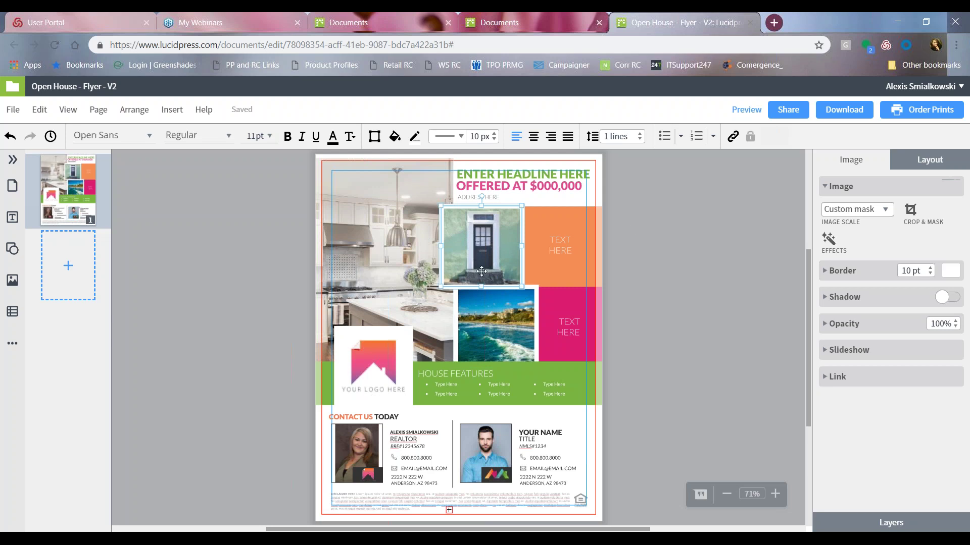
{"action": "left_click", "coordinate": [947, 181]}
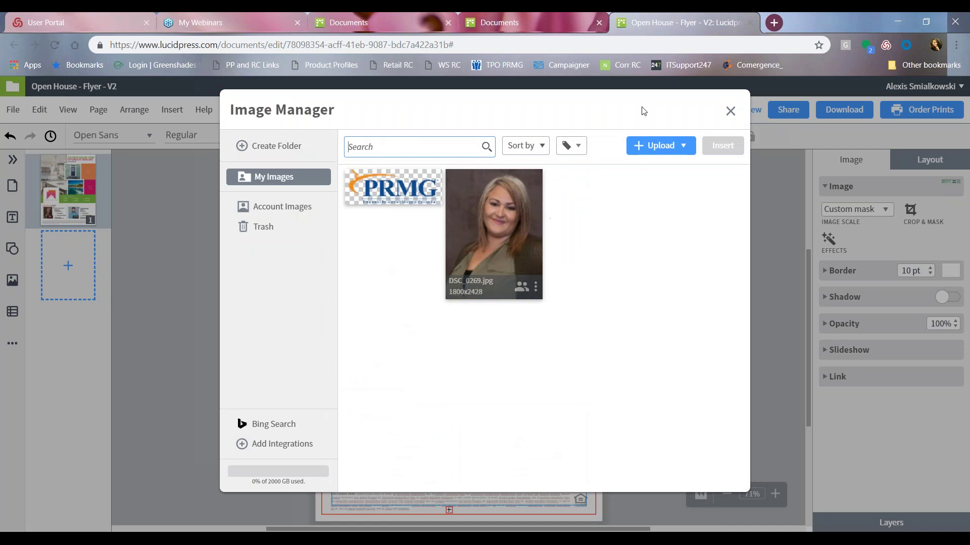
{"action": "left_click", "coordinate": [730, 111]}
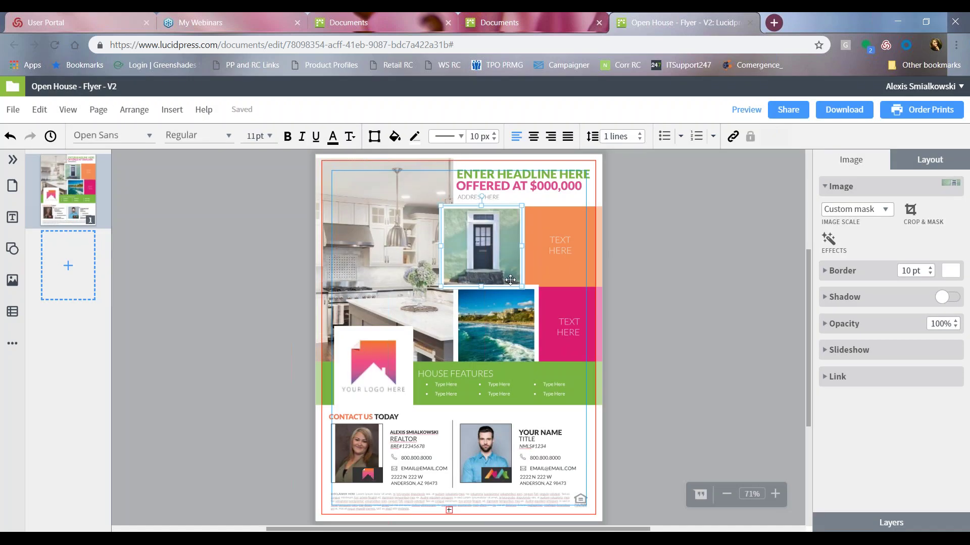
{"action": "left_click", "coordinate": [389, 285]}
{"action": "left_click", "coordinate": [477, 325]}
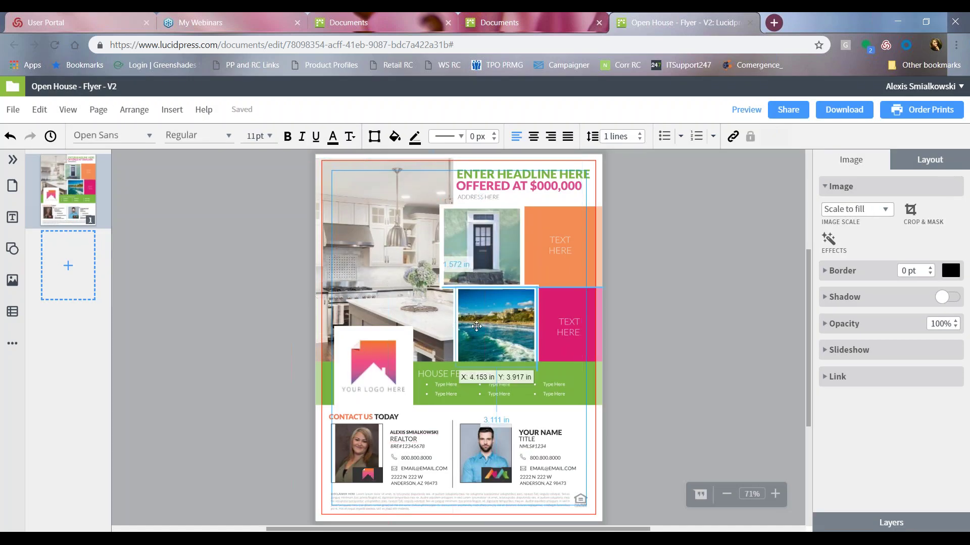
{"action": "left_click", "coordinate": [572, 256]}
{"action": "left_click", "coordinate": [571, 250]}
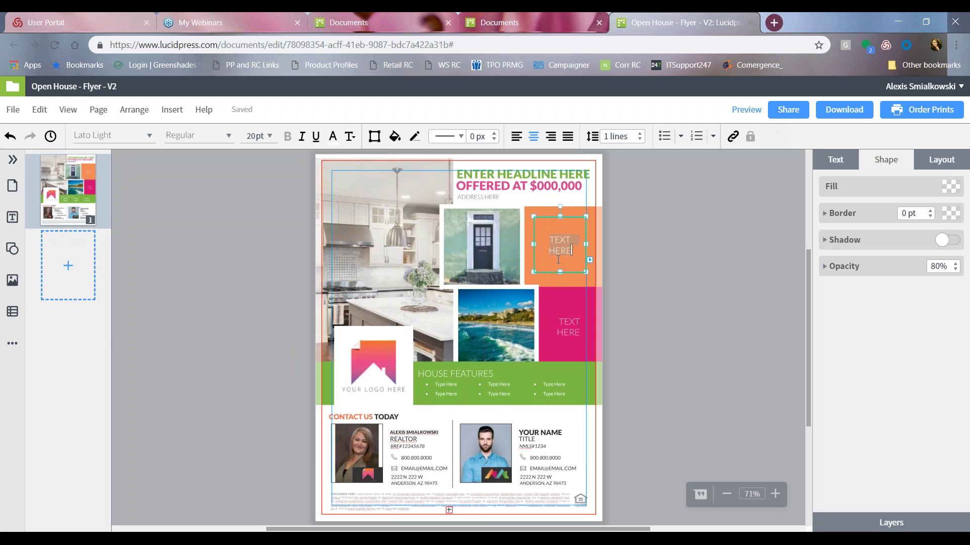
Enter NOW AVAILABLE! in the orange callout and BEAUTIFUL VIEWS in the pink callout.
{"action": "type", "text": "NOW AVAILABLE!"}
{"action": "left_click", "coordinate": [563, 324]}
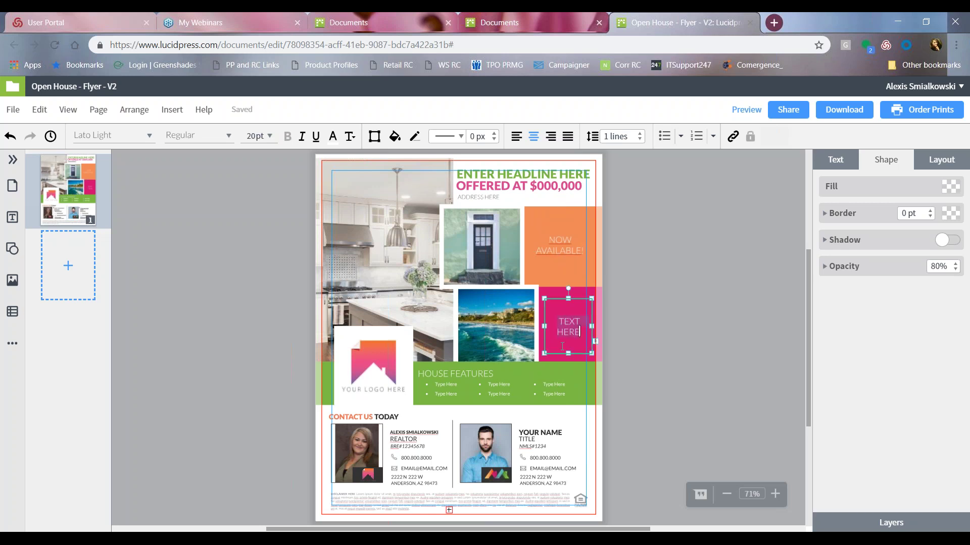
{"action": "type", "text": "BEAUTIFUL VIEWS"}
{"action": "left_click", "coordinate": [610, 303]}
{"action": "left_click", "coordinate": [531, 178]}
{"action": "left_click", "coordinate": [544, 184]}
Replace the ADDRESS HERE placeholder with the property's street address.
{"action": "left_click", "coordinate": [582, 174]}
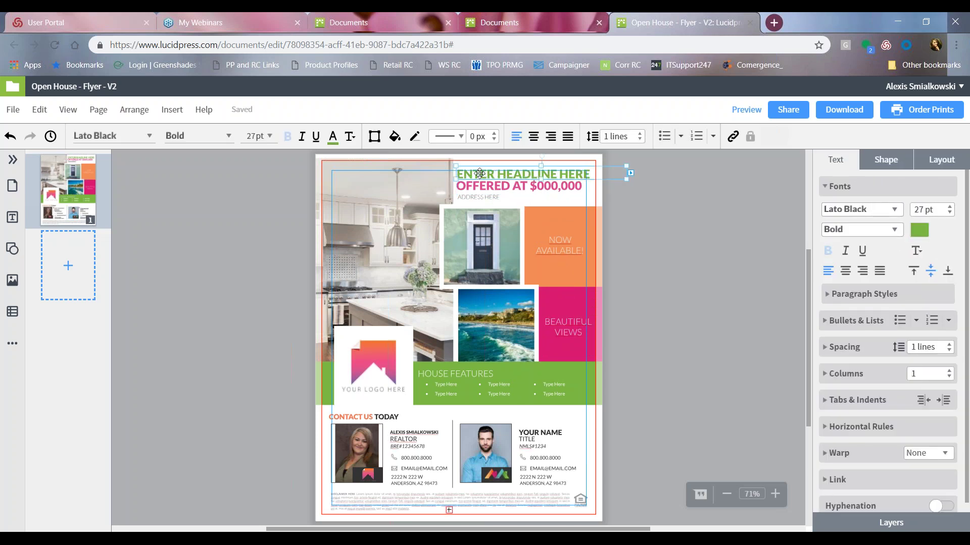
{"action": "left_click", "coordinate": [477, 196]}
{"action": "left_click", "coordinate": [479, 202]}
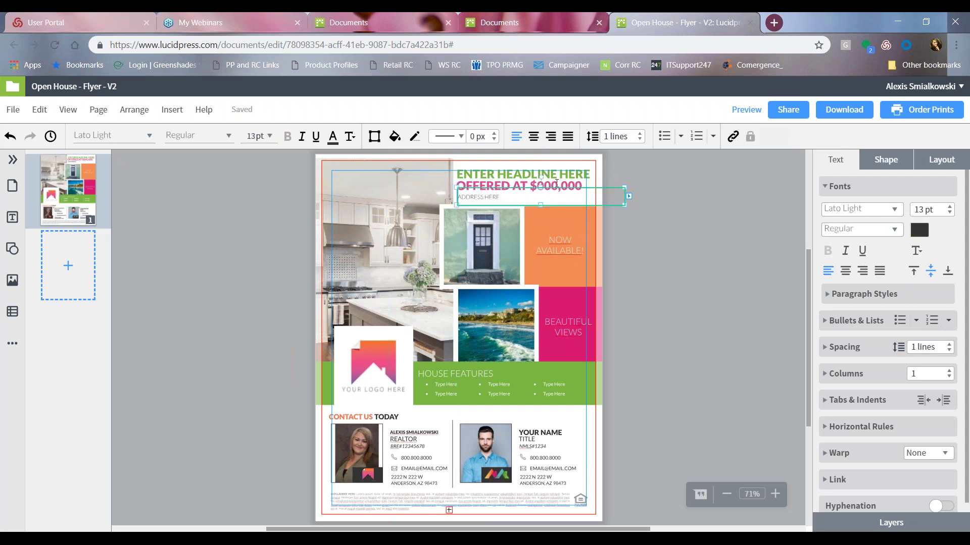
{"action": "key", "text": "ctrl+a"}
{"action": "type", "text": "123 MAIN STREET CORONA CA"}
{"action": "left_click", "coordinate": [487, 175]}
Nudge the green headline slightly left into place above the price line.
{"action": "left_click_drag", "start_coordinate": [480, 175], "coordinate": [472, 174]}
{"action": "double_click", "coordinate": [460, 174]}
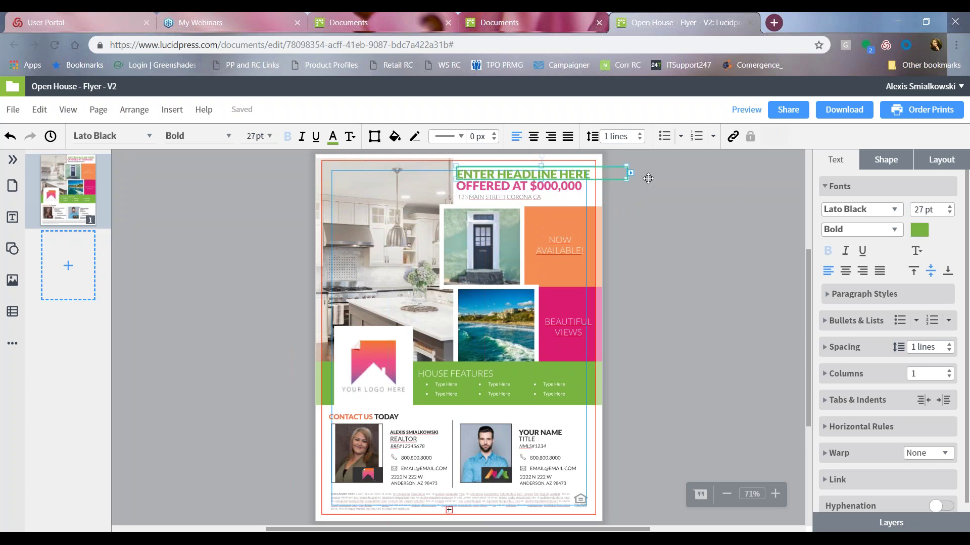
{"action": "left_click", "coordinate": [510, 189]}
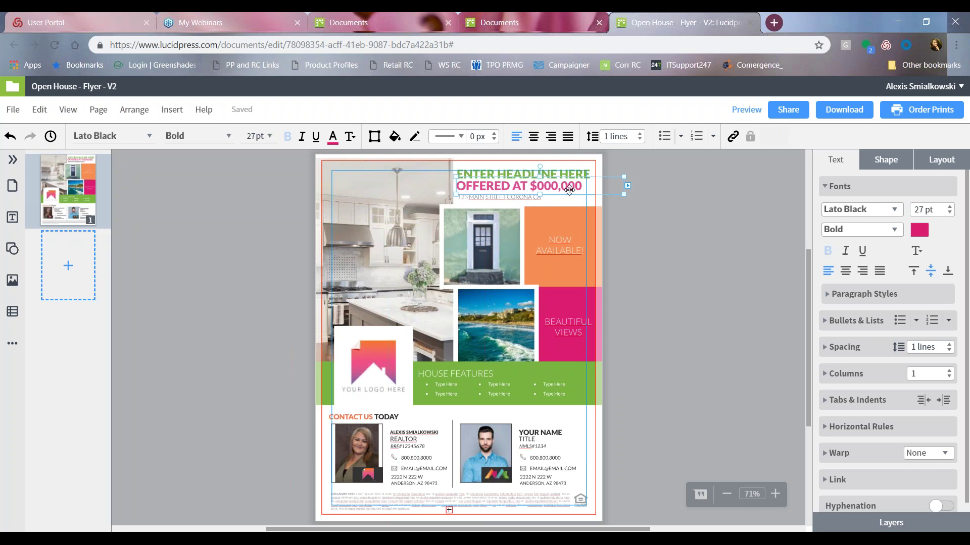
{"action": "left_click", "coordinate": [640, 239]}
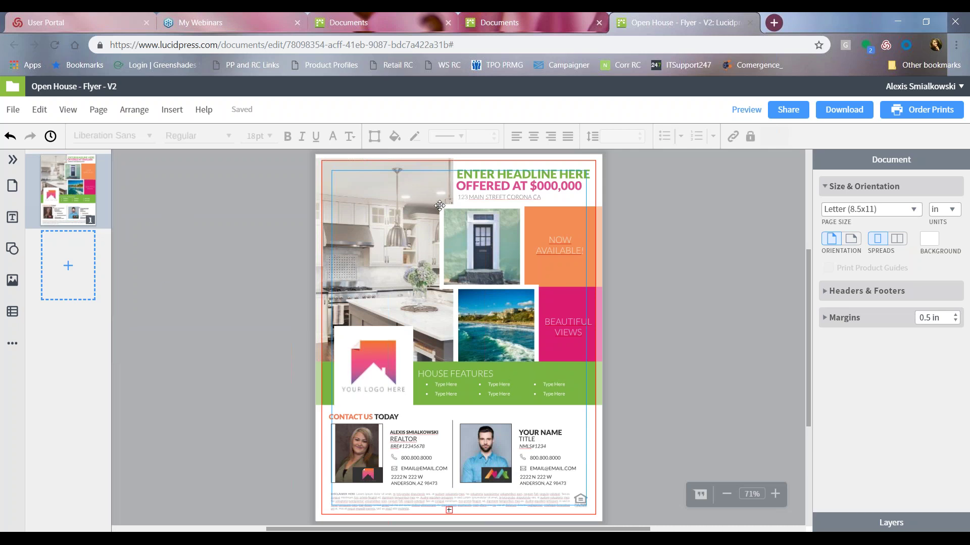
Switch to the Documents tab and scroll through the Amplifly documents grid.
{"action": "left_click", "coordinate": [348, 22]}
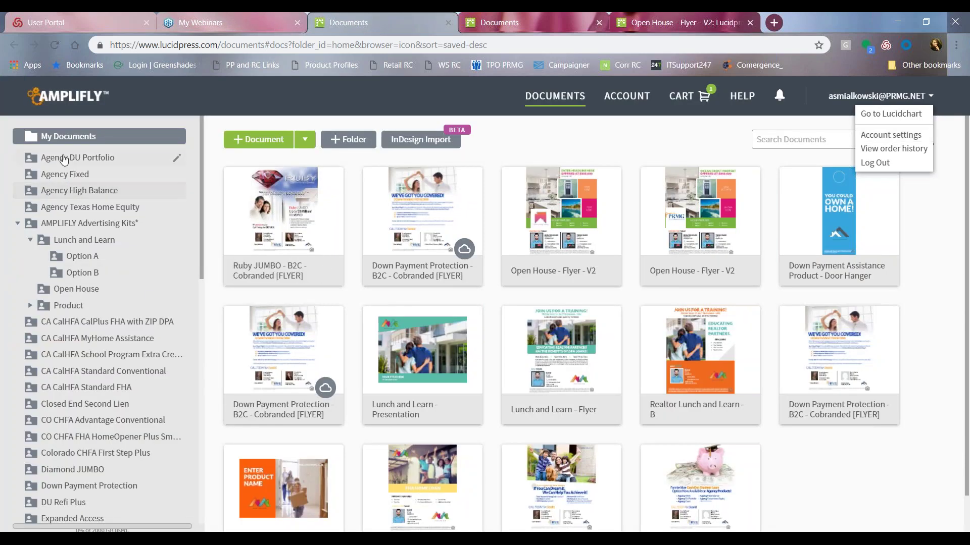
{"action": "scroll", "coordinate": [78, 253], "scroll_direction": "down", "scroll_amount": 10}
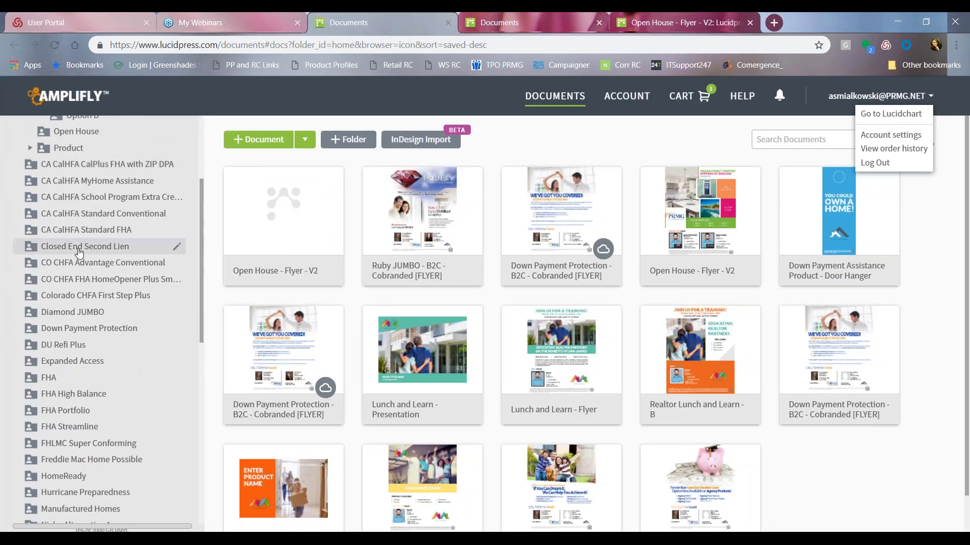
{"action": "scroll", "coordinate": [78, 281], "scroll_direction": "up", "scroll_amount": 15}
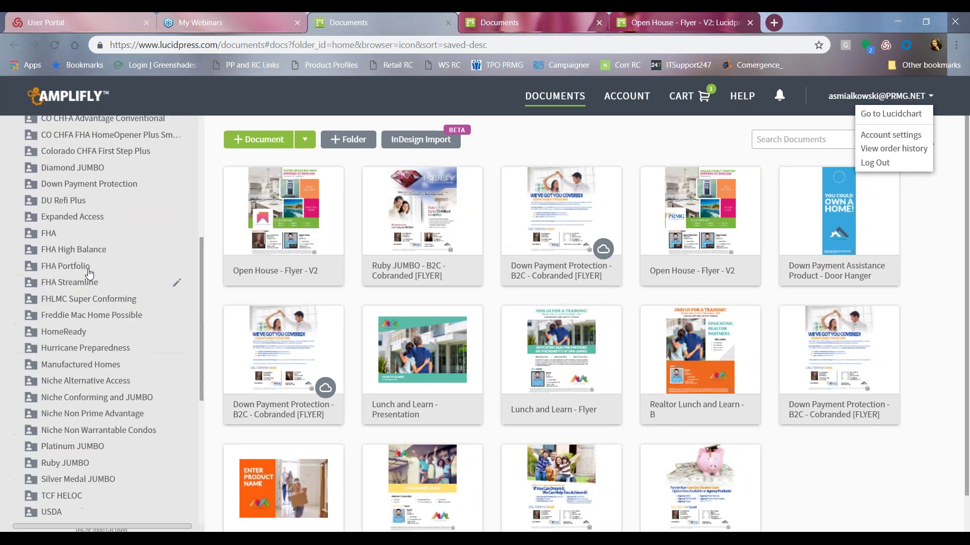